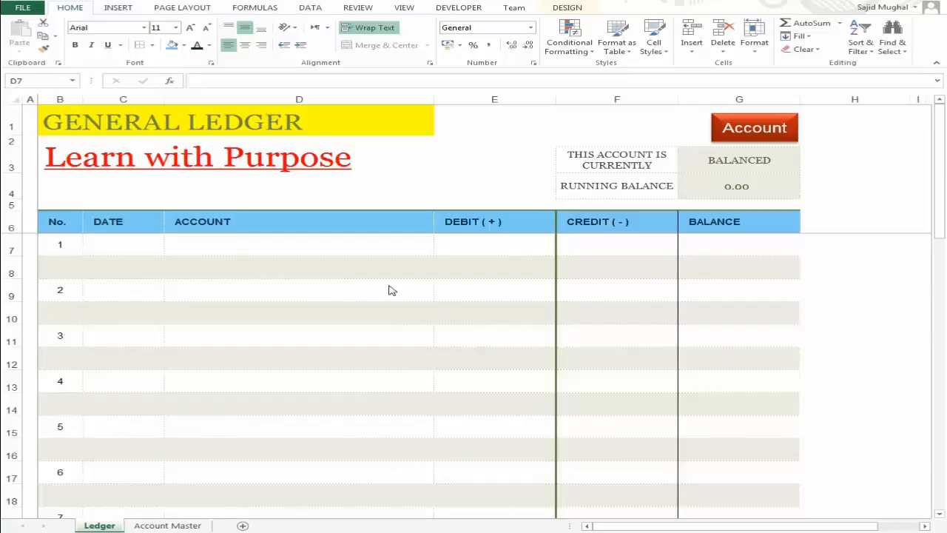
Compare the Ledger sheet's account entry cells with the account heads listed on the Account Master sheet
left_click(366, 244)
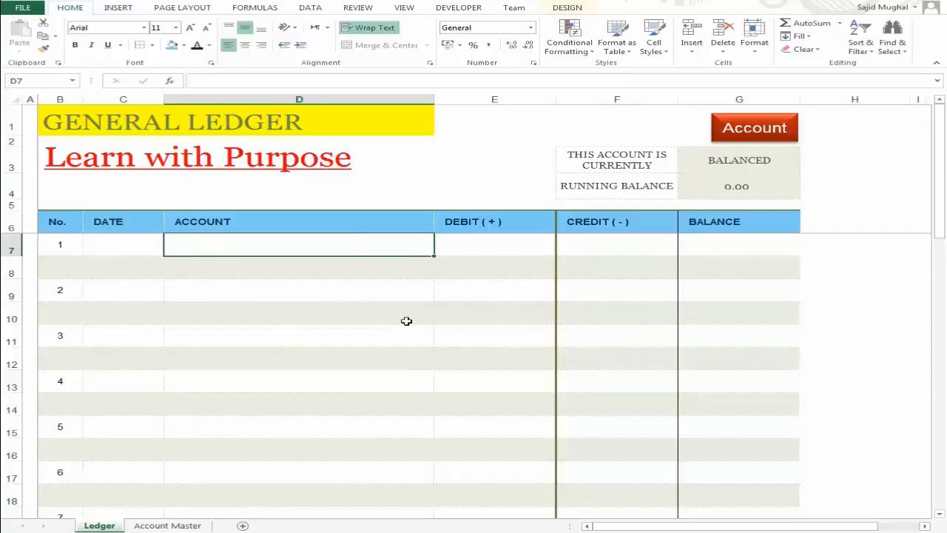
left_click(166, 524)
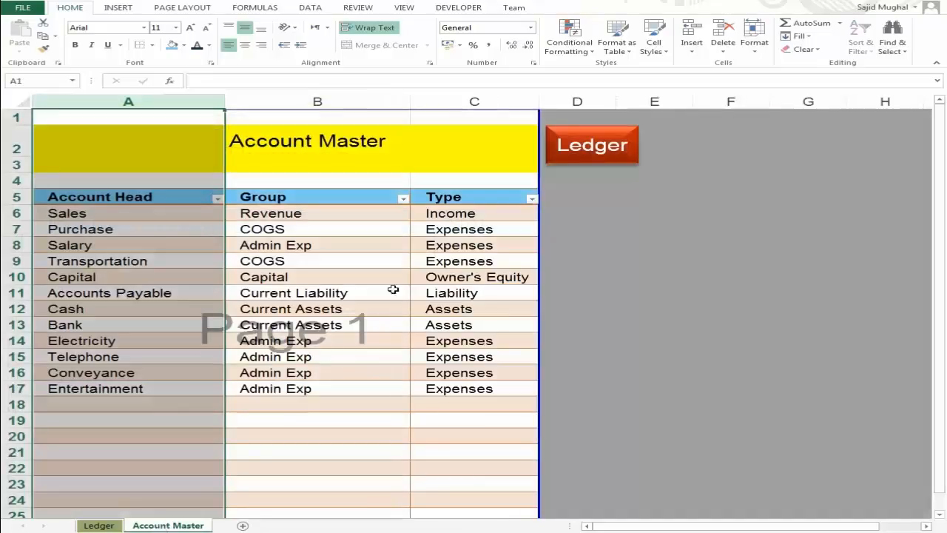
left_click(303, 245)
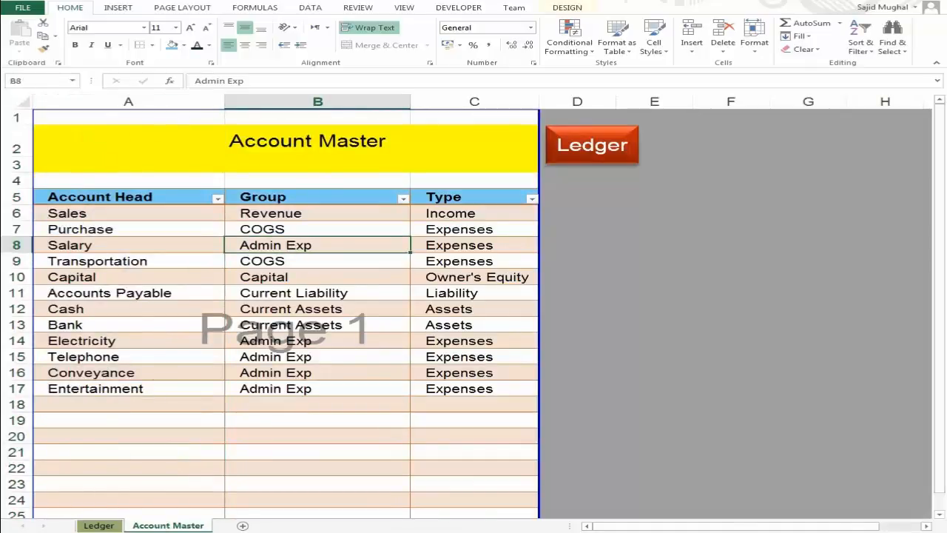
left_click(592, 145)
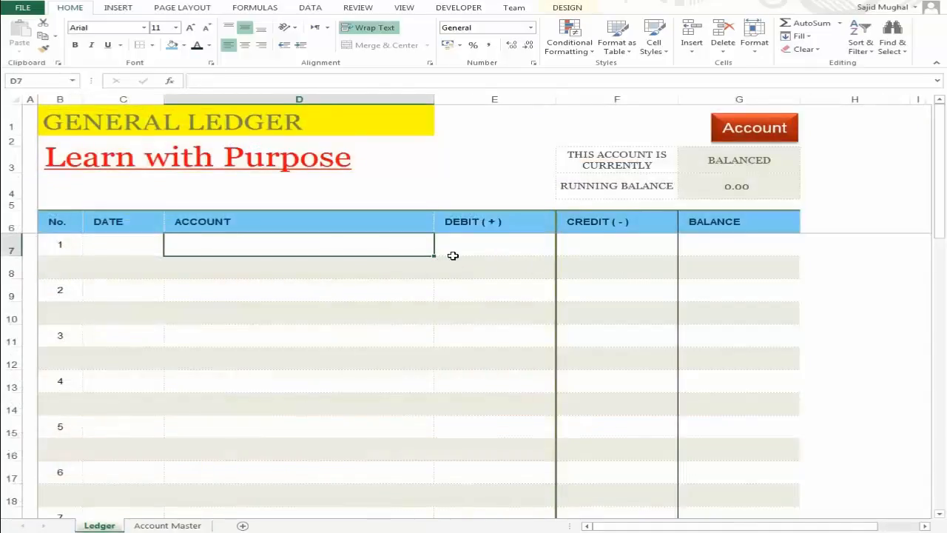
left_click(507, 249)
left_click(377, 243)
left_click(484, 245)
left_click(363, 244)
left_click(130, 241)
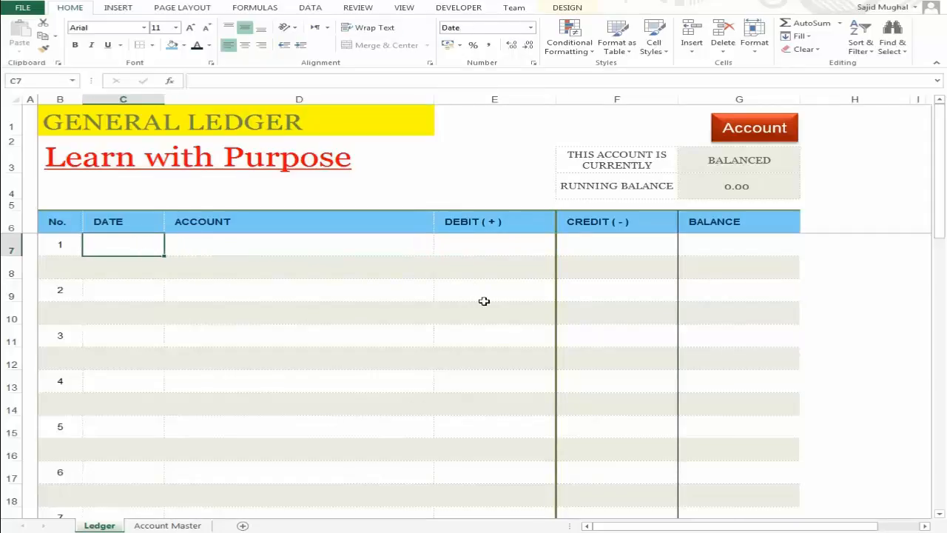
key("Right")
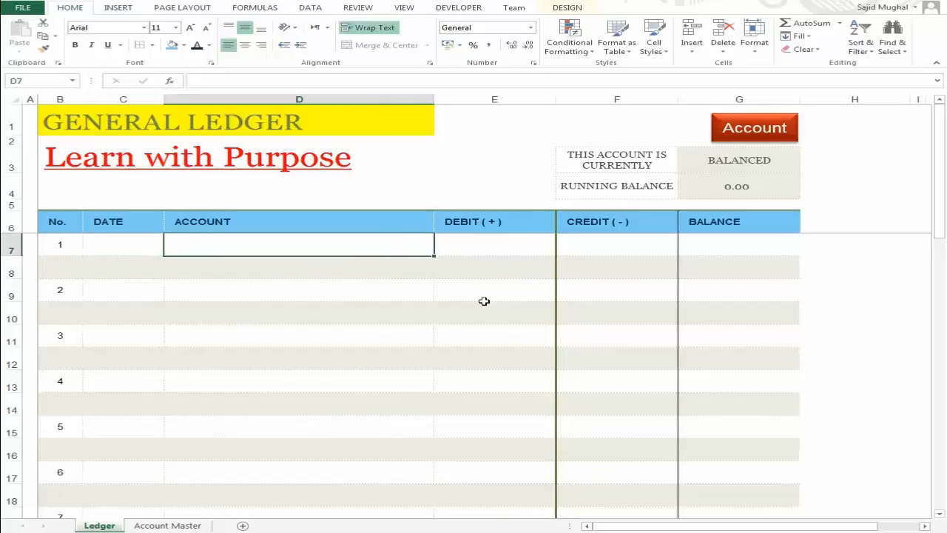
left_click(336, 263)
left_click(342, 245)
left_click(169, 526)
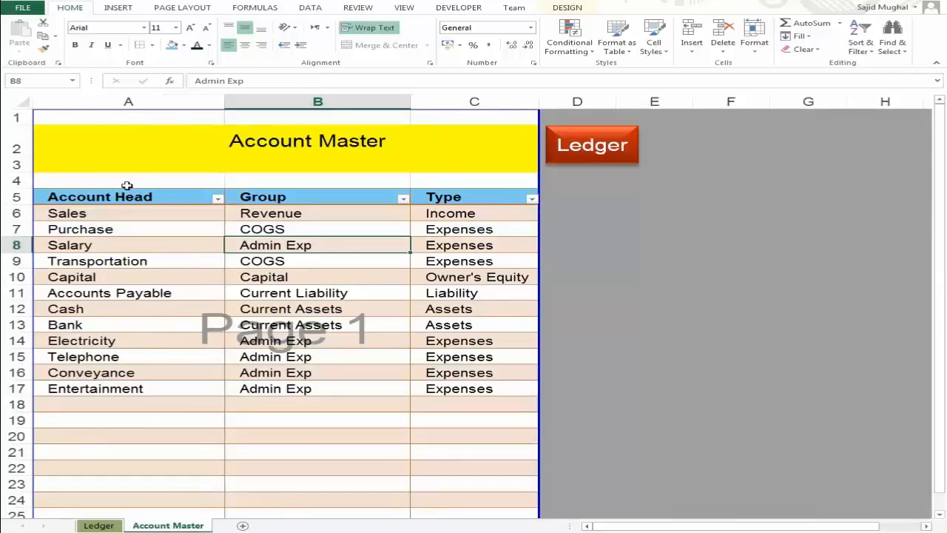
left_click(104, 524)
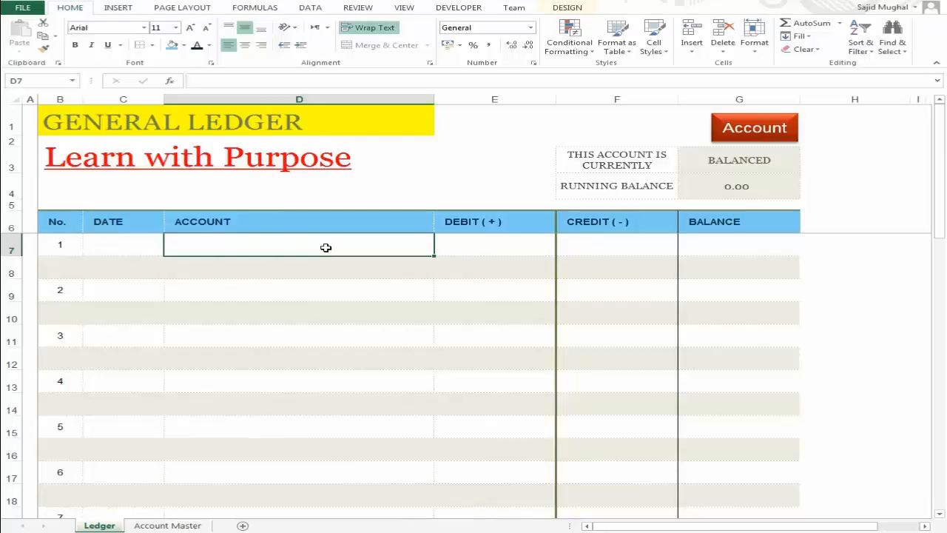
Add a List data validation to cell D7 of the Ledger, using column A of the Account Master sheet as source
left_click(310, 7)
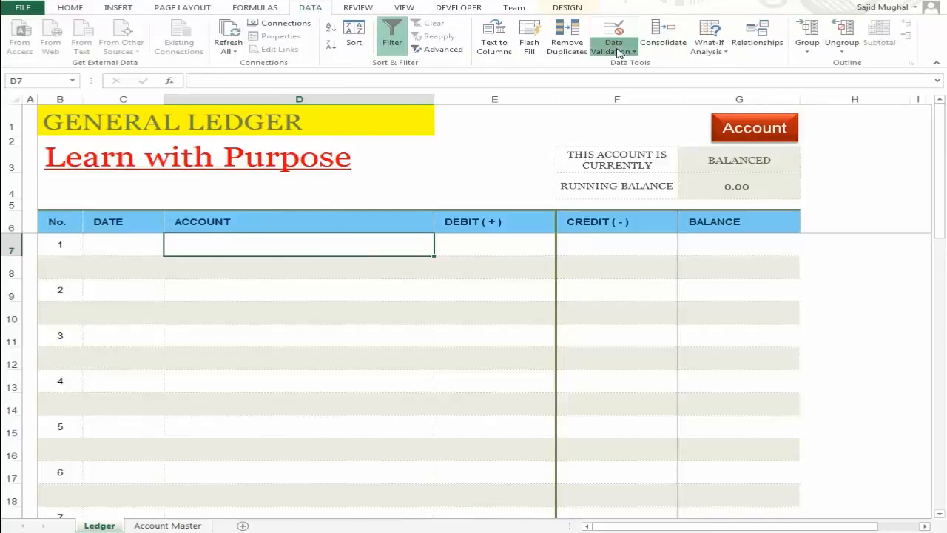
left_click(638, 65)
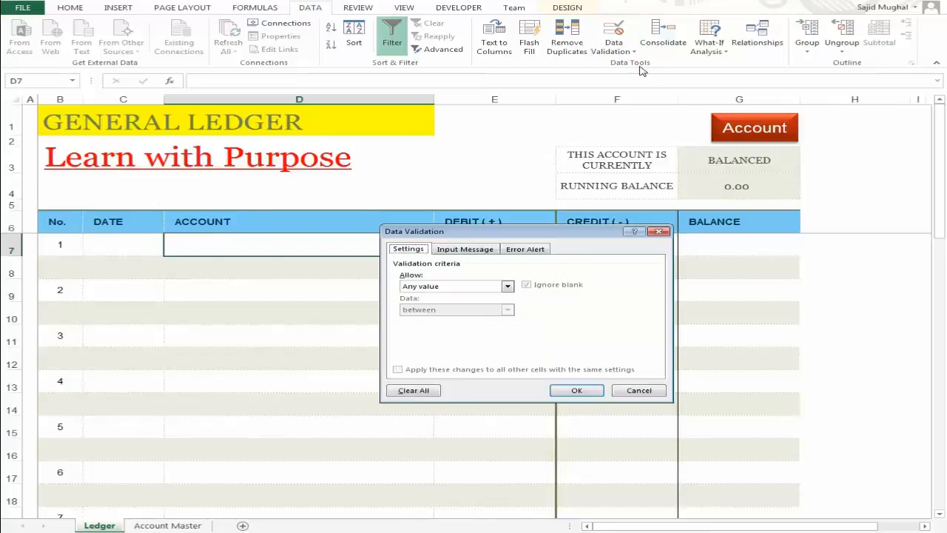
left_click(507, 288)
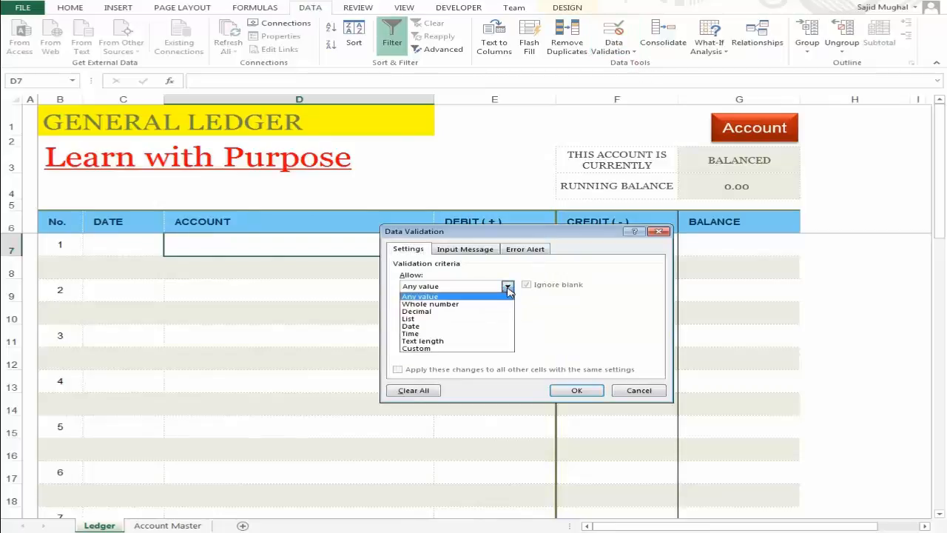
left_click(489, 319)
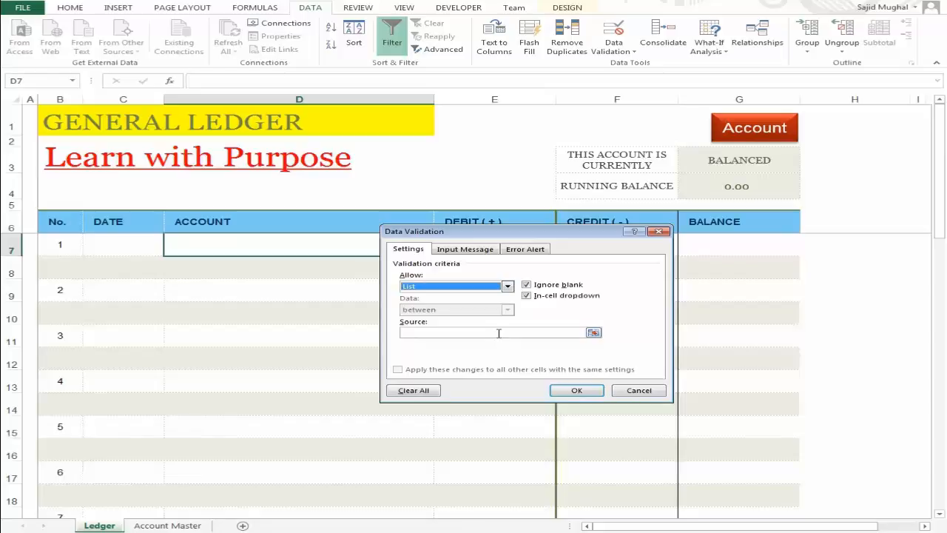
left_click(499, 332)
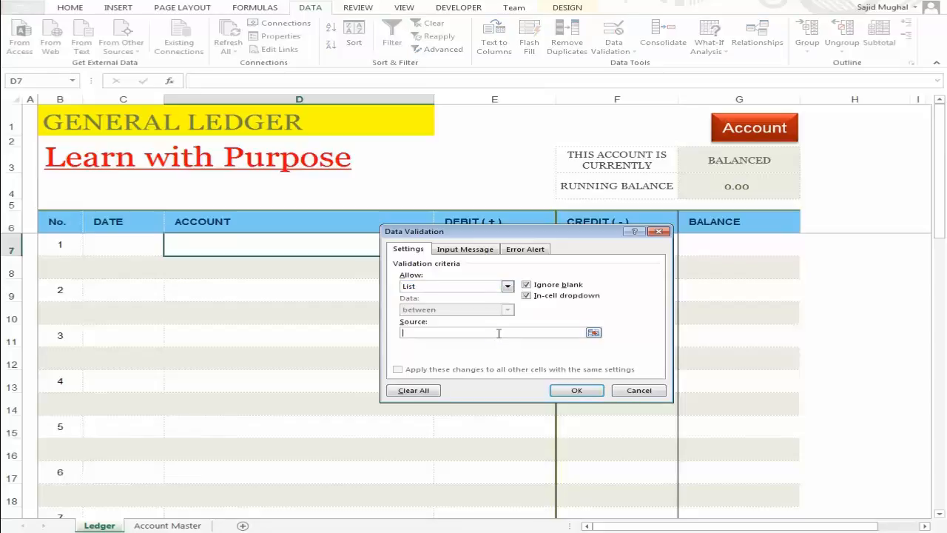
left_click(593, 333)
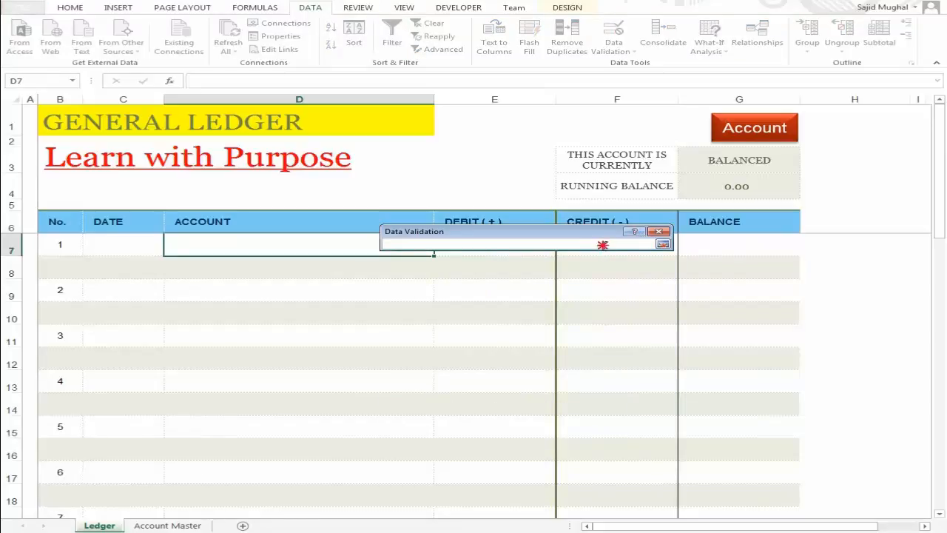
left_click(167, 524)
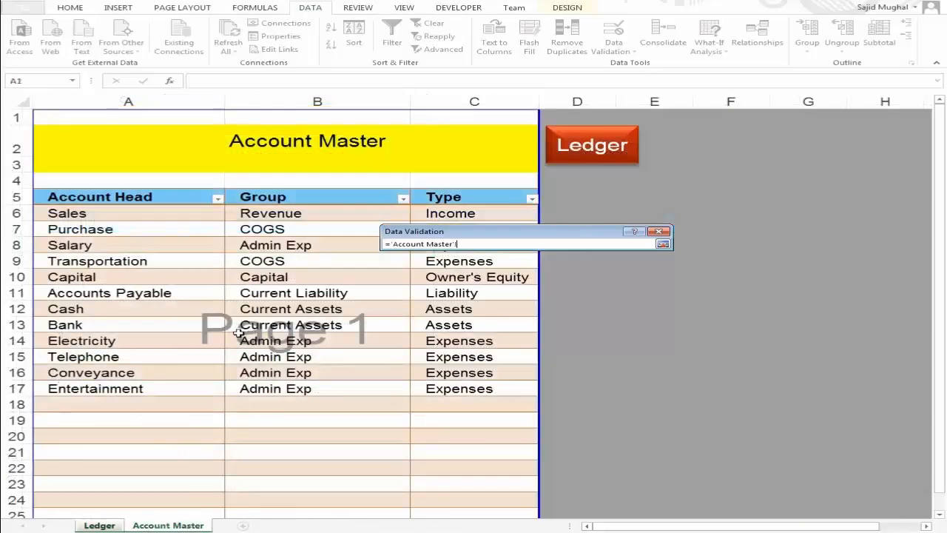
left_click(167, 100)
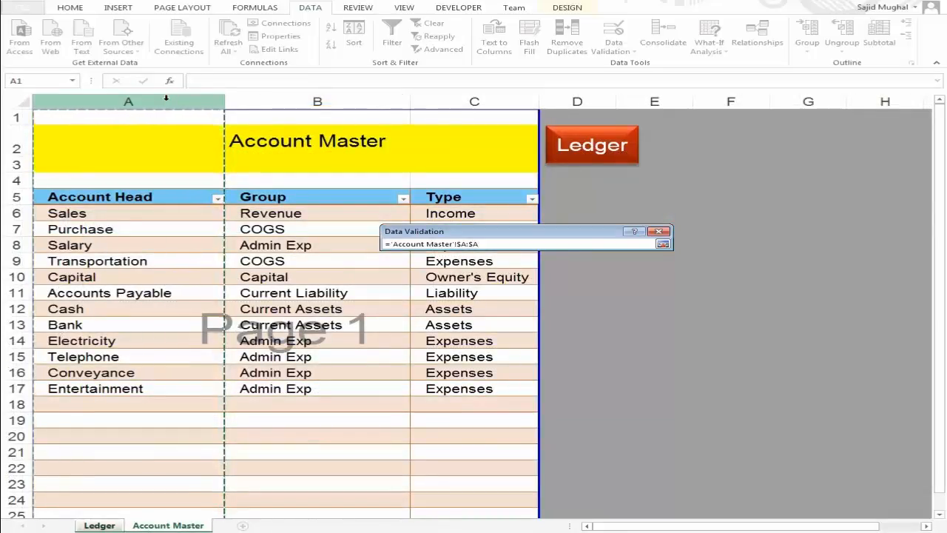
left_click(663, 244)
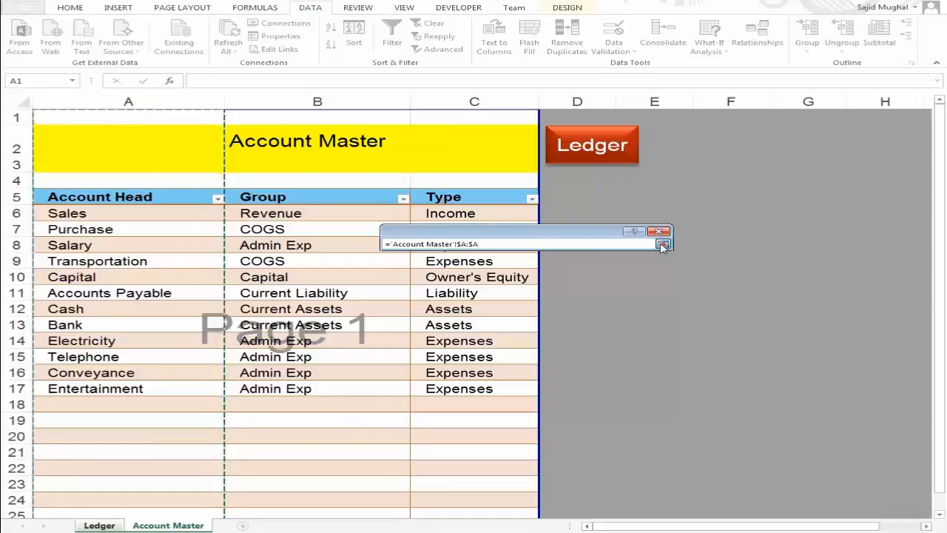
left_click(585, 396)
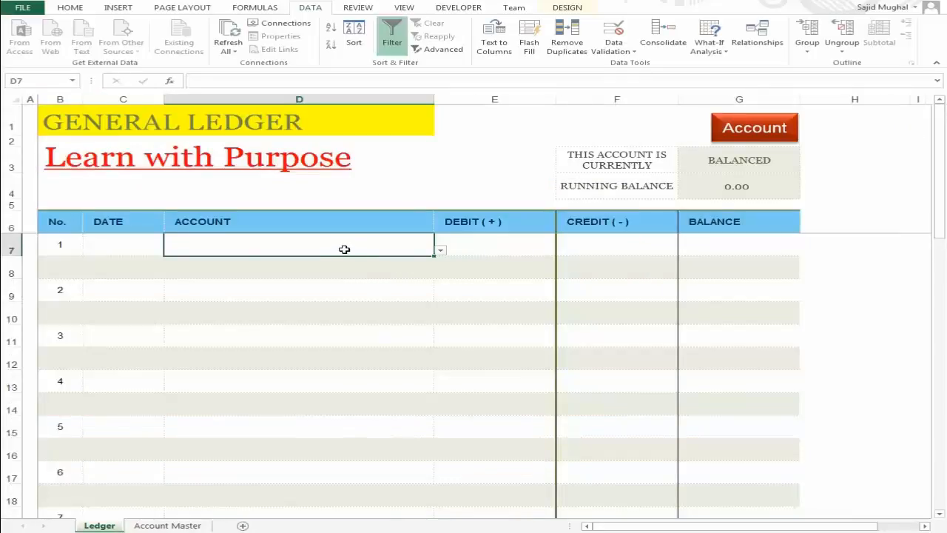
Choose Purchase as the account for the first ledger entry in cell D7
left_click(439, 250)
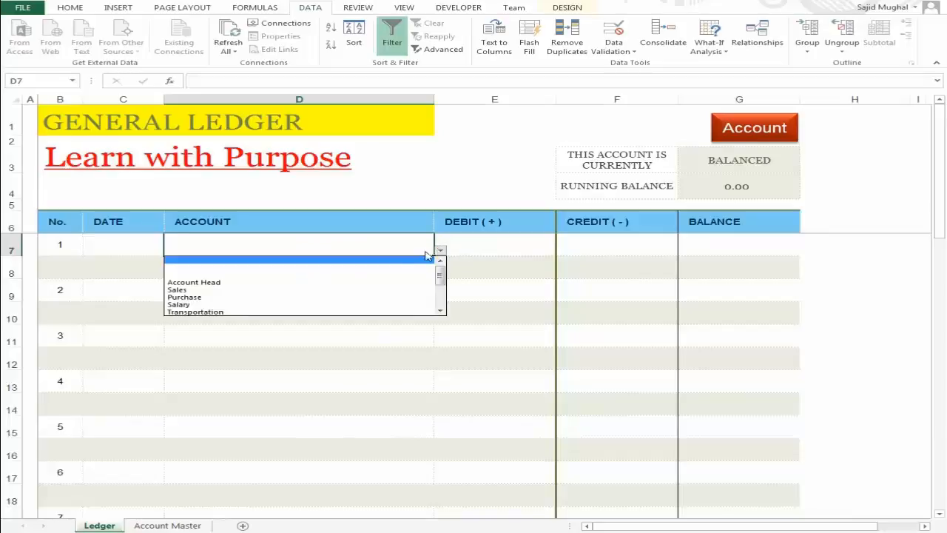
left_click(296, 297)
left_click(308, 269)
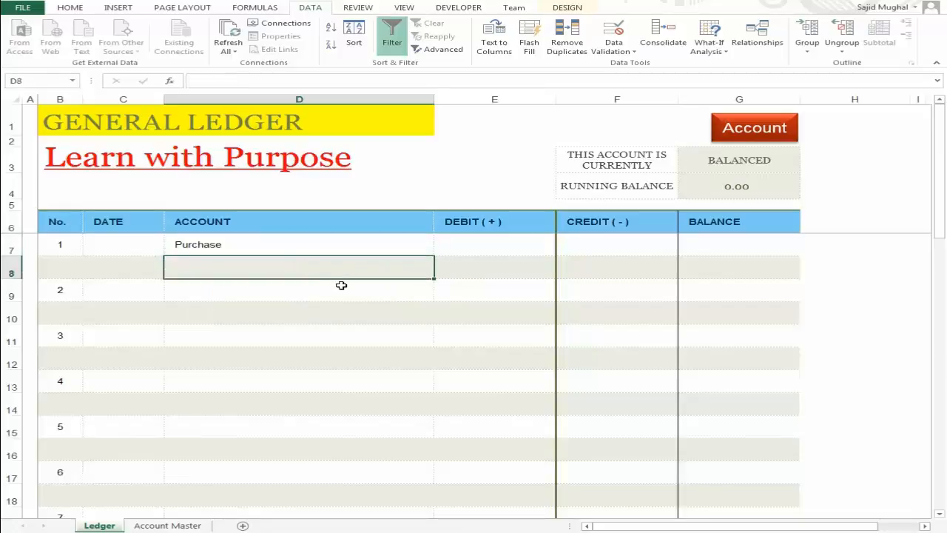
Check account cells D7 and D8 in turn for an in-cell drop-down list
left_click(277, 244)
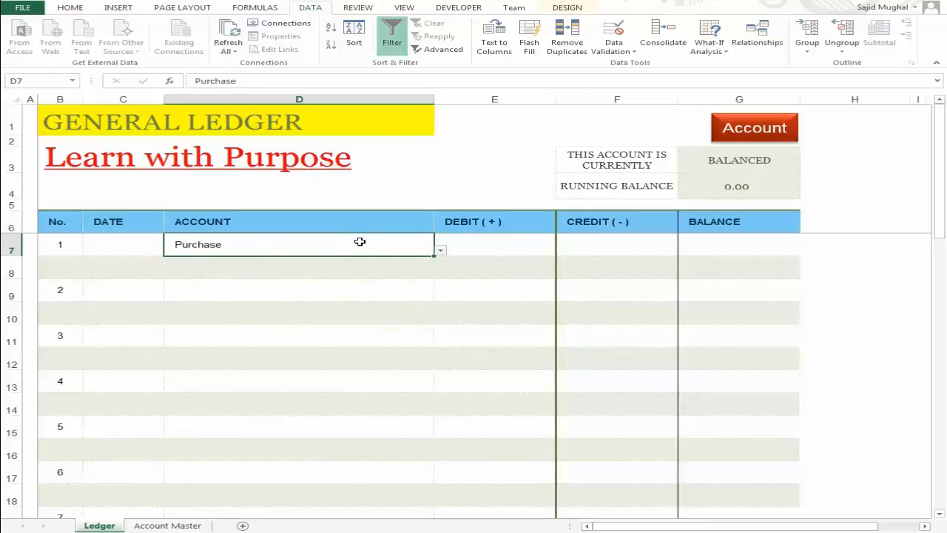
left_click(375, 262)
left_click(344, 250)
left_click(348, 271)
left_click(339, 250)
left_click(378, 285)
left_click(357, 247)
left_click(380, 270)
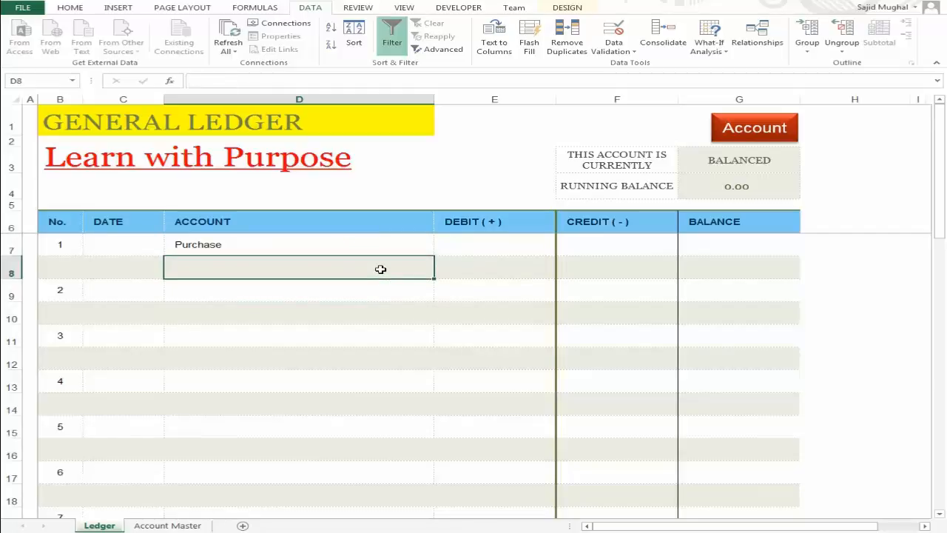
left_click(370, 245)
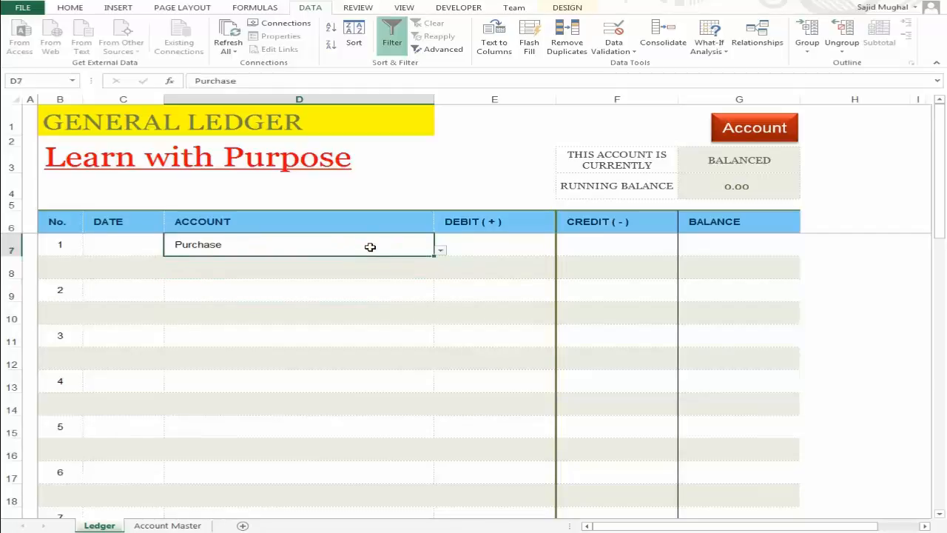
left_click(378, 271)
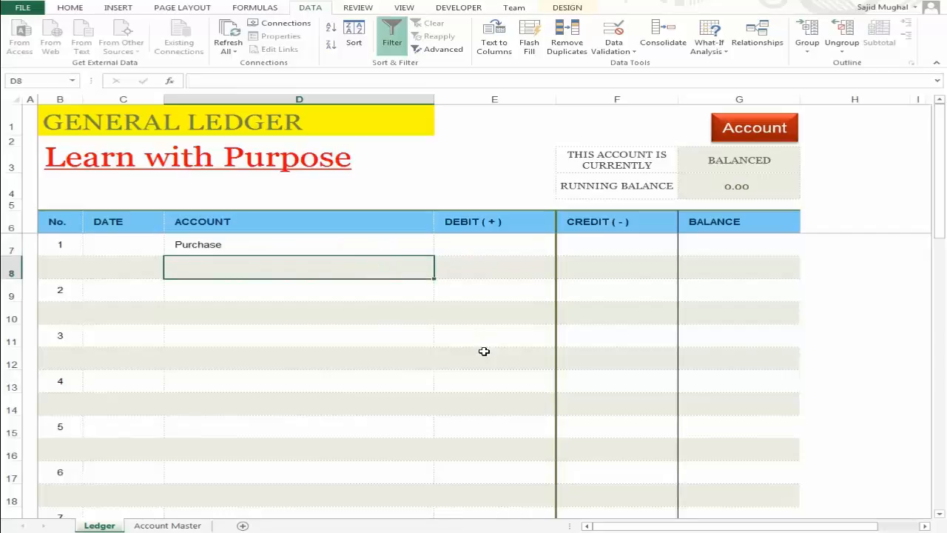
left_click(309, 240)
left_click(329, 269)
left_click(338, 243)
left_click(341, 270)
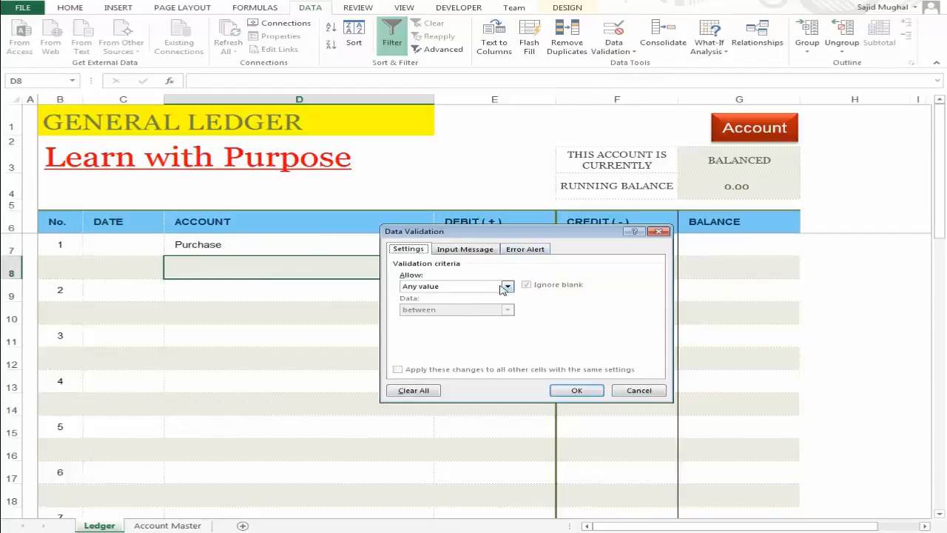
left_click(507, 286)
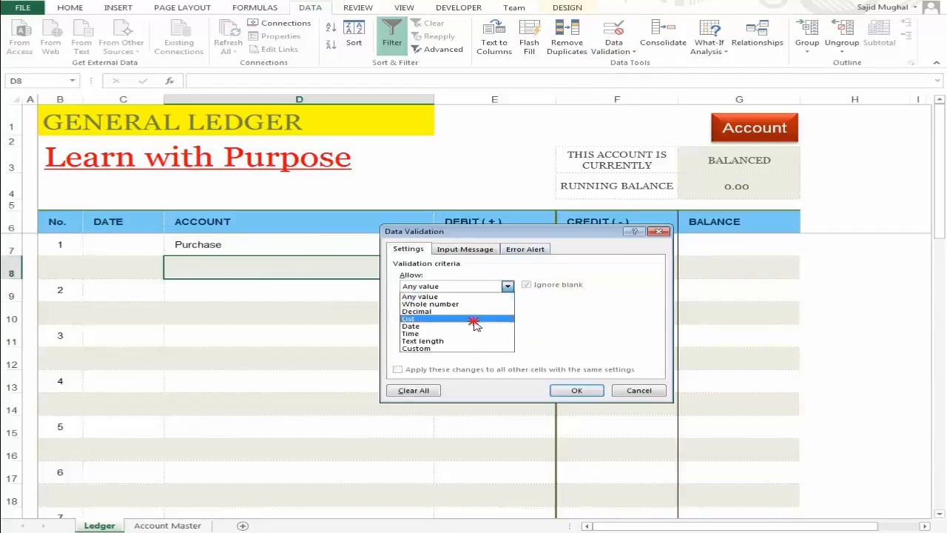
left_click(474, 323)
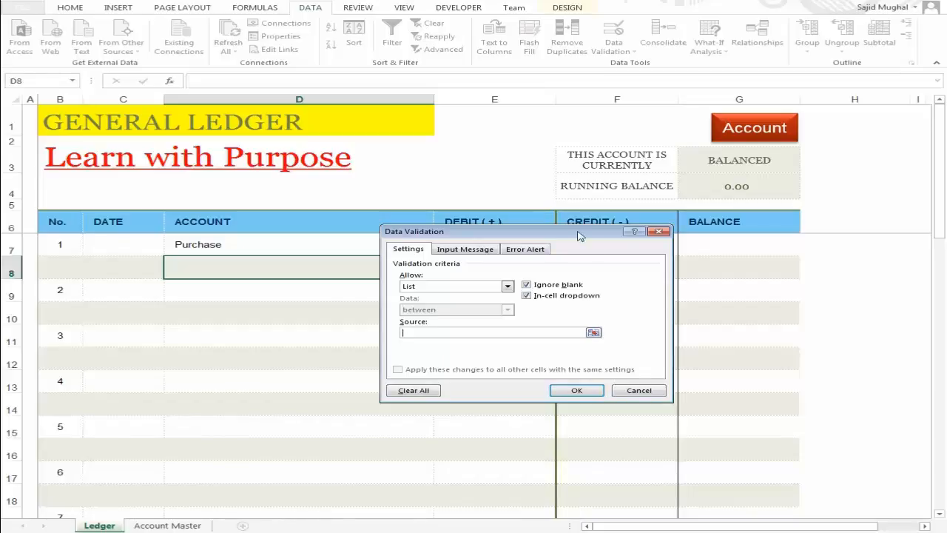
left_click(629, 390)
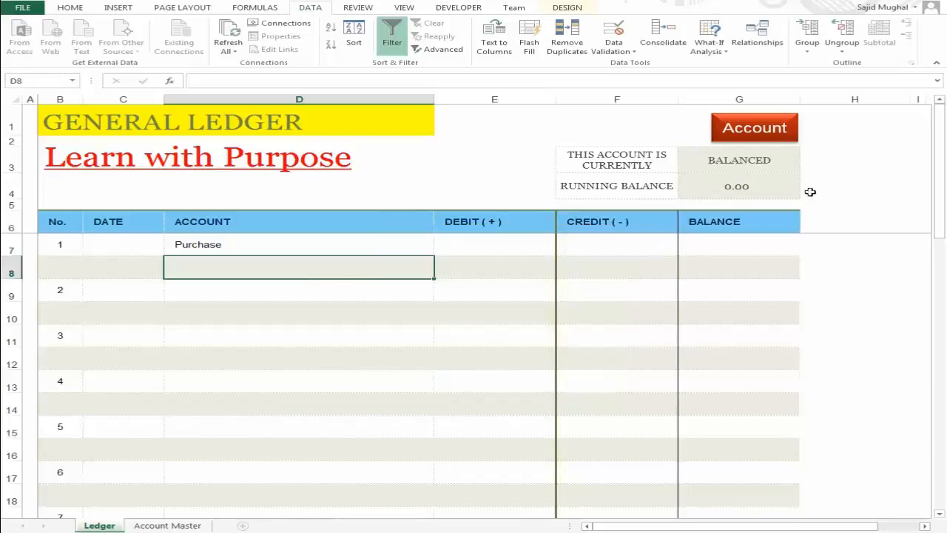
Enter the formula ='Account Master'!A:A in cell H4 of the Ledger sheet
left_click(833, 178)
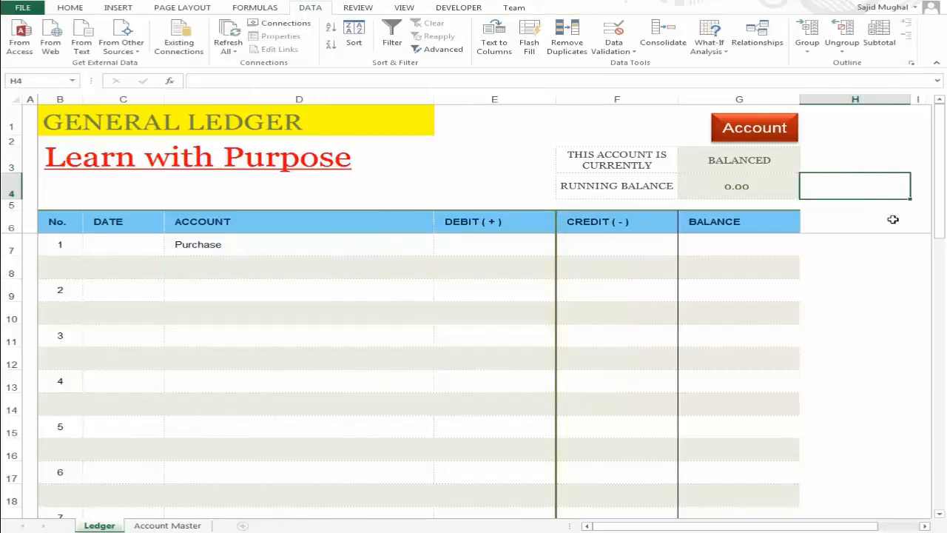
type("=")
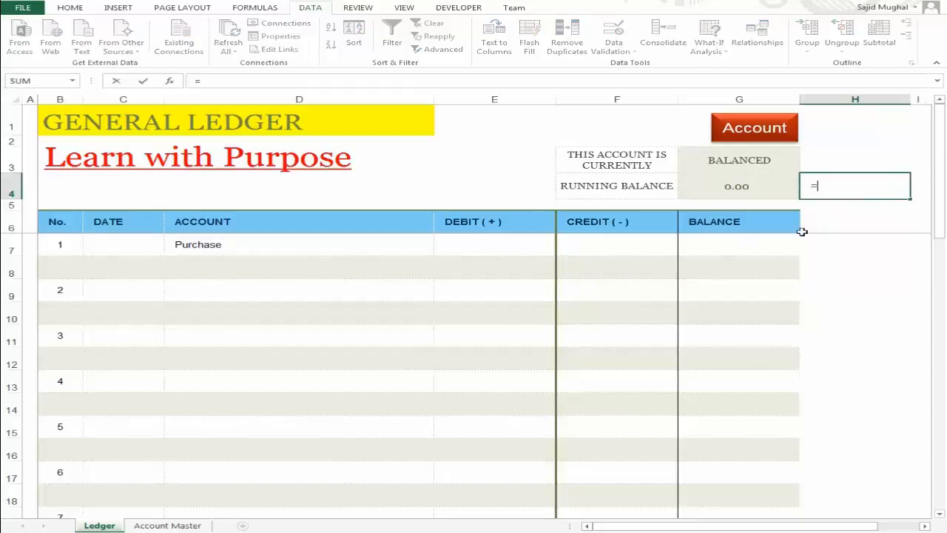
left_click(168, 525)
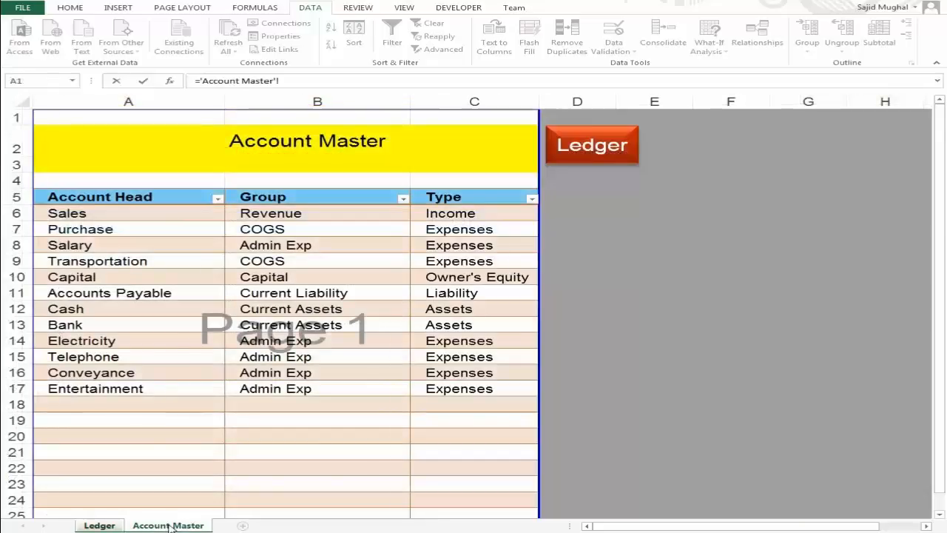
left_click(160, 101)
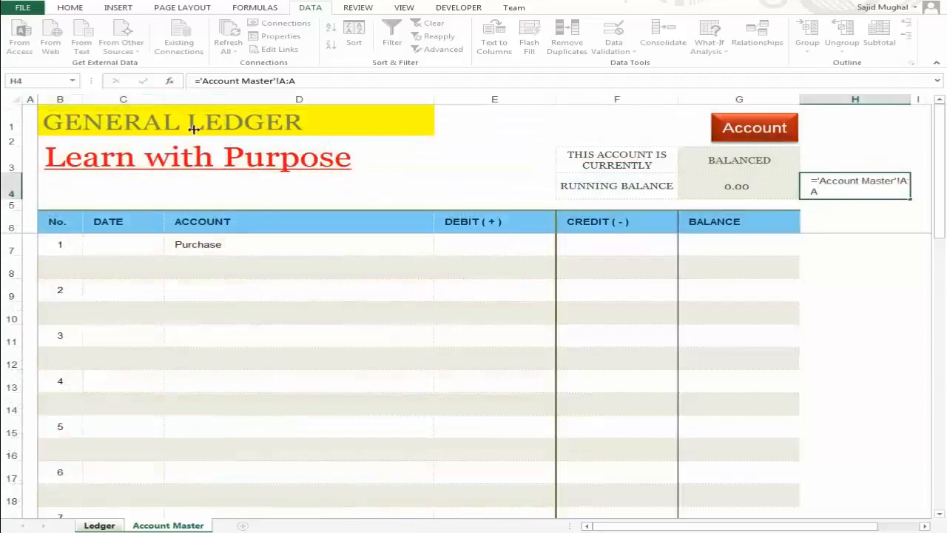
key("Return")
Cut the entire formula text ='Account Master'!A:A out of cell H4
left_click(847, 181)
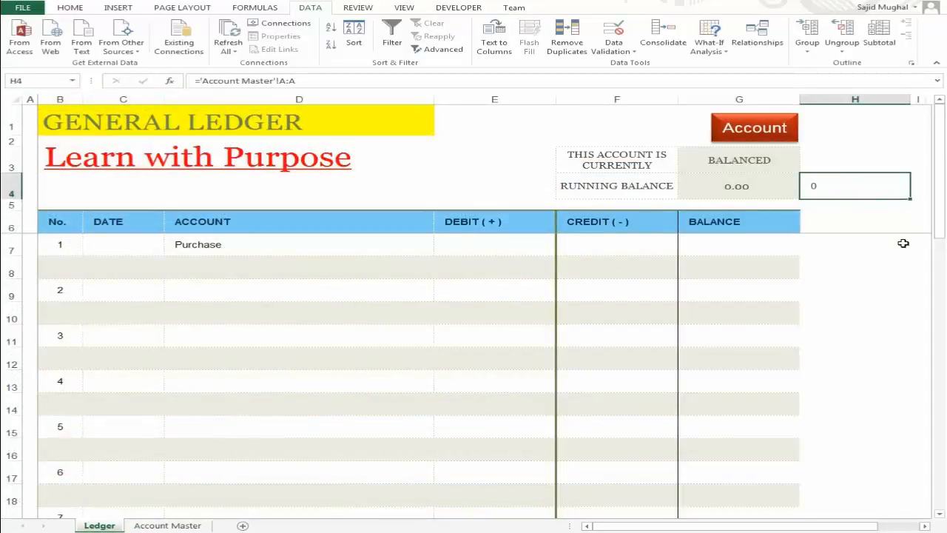
key("F2")
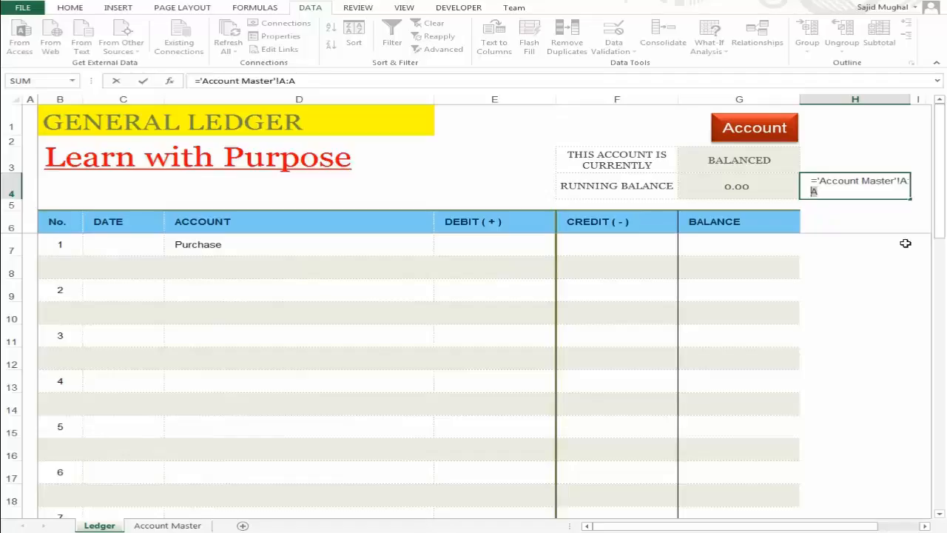
key("shift+Left")
key("shift+Left")
key("shift+Left")
key("shift+Left")
key("shift+Left")
key("shift+Left")
key("shift+Left")
key("shift+Left")
key("shift+Left")
key("shift+Left")
key("shift+Left")
key("shift+Left")
key("shift+Left")
key("shift+Left")
key("shift+Left")
key("shift+Left")
key("shift+Left")
key("shift+Left")
key("shift+Left")
key("shift+Left")
key("ctrl+x")
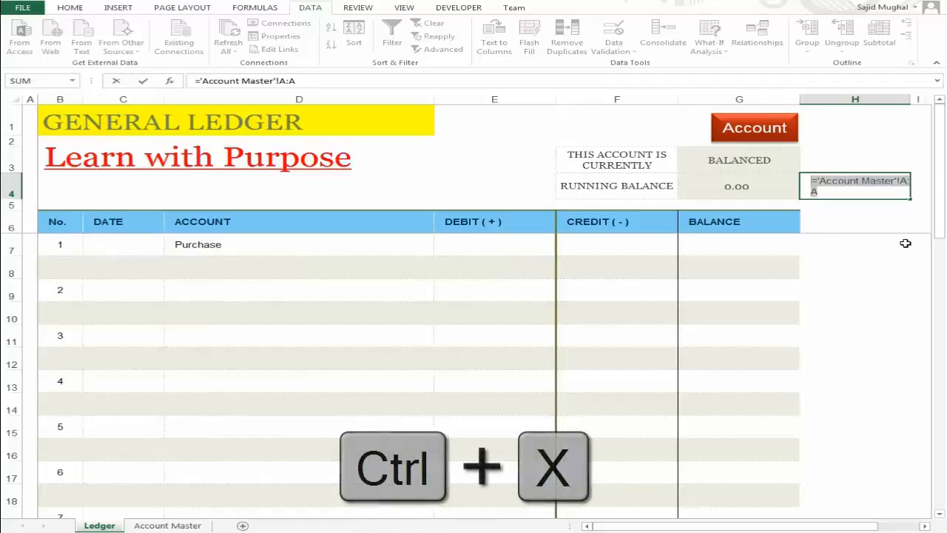
Confirm cell H4 as empty and apply list data validation to account cell D8 with the source ='Account Master'!A:A
key("Return")
key("Up")
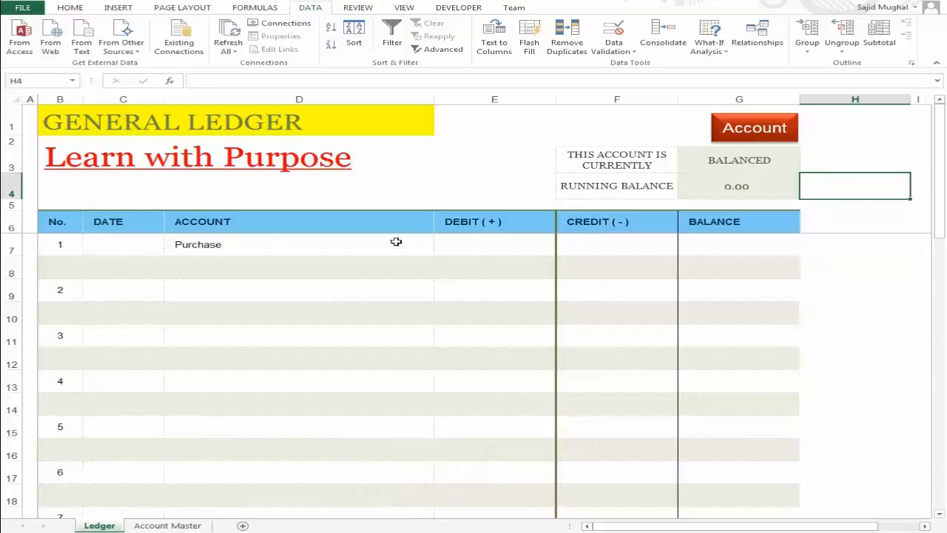
left_click(280, 272)
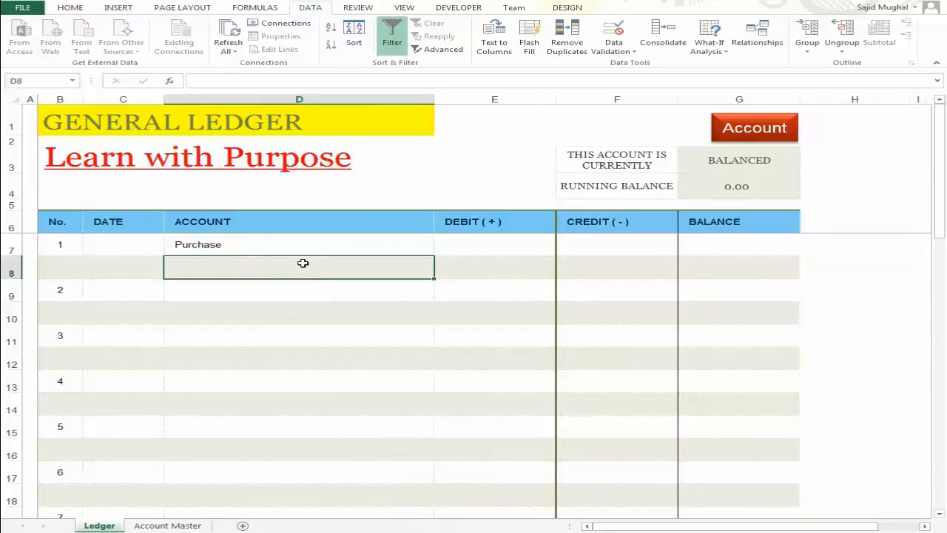
left_click(625, 44)
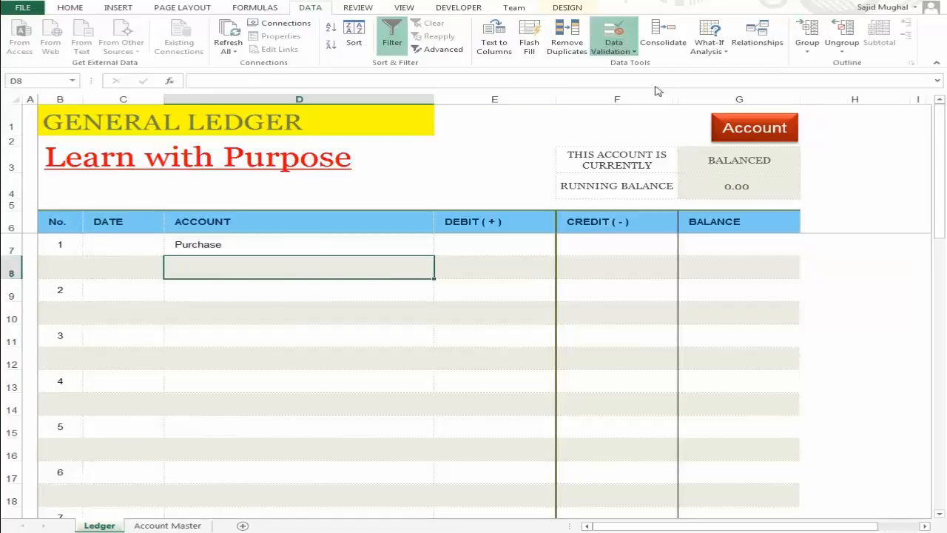
left_click(649, 67)
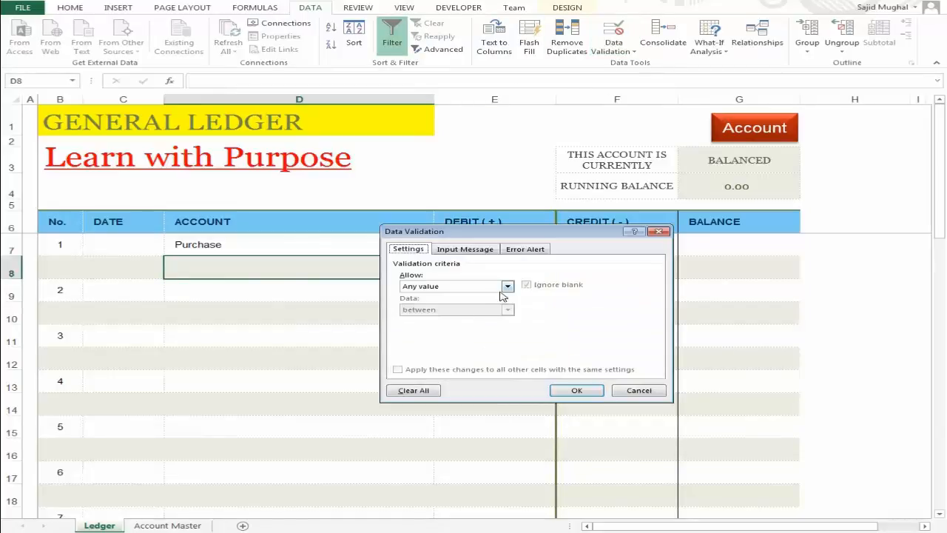
left_click(507, 286)
left_click(490, 319)
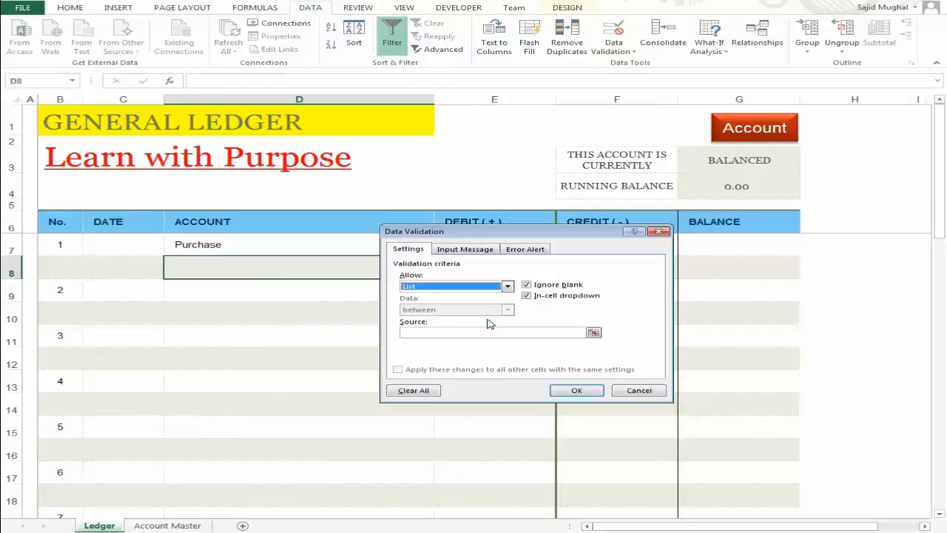
left_click(498, 332)
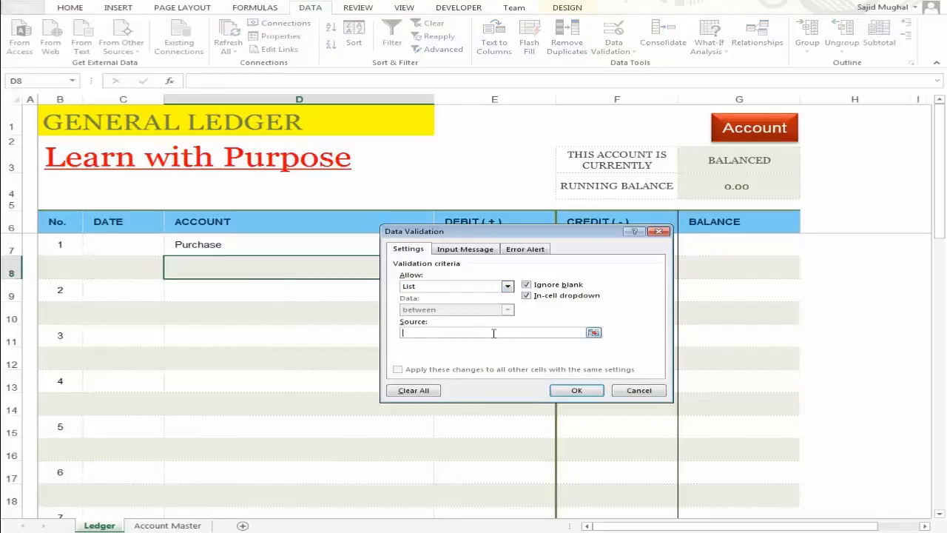
right_click(494, 333)
left_click(527, 367)
left_click(577, 390)
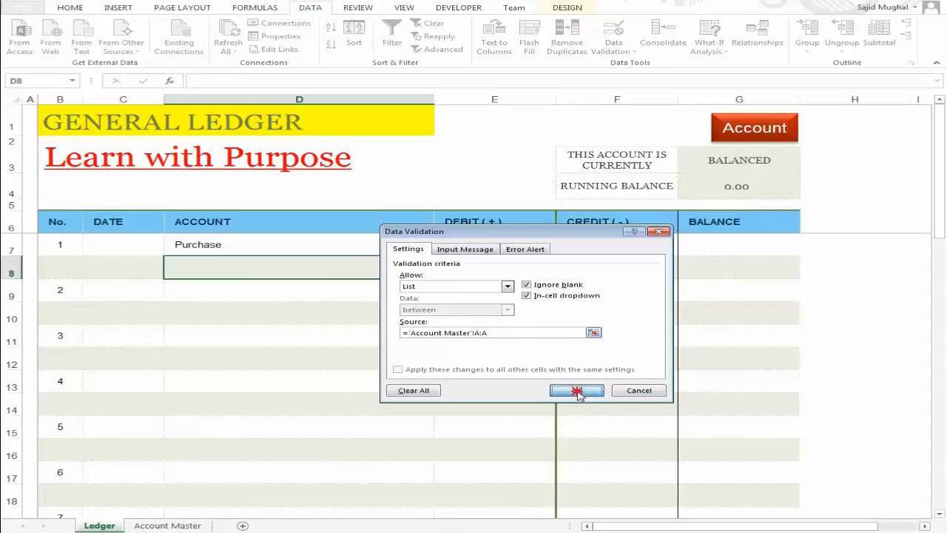
Check account cells D8 and D7 in turn for the in-cell drop-down list
left_click(364, 288)
left_click(358, 263)
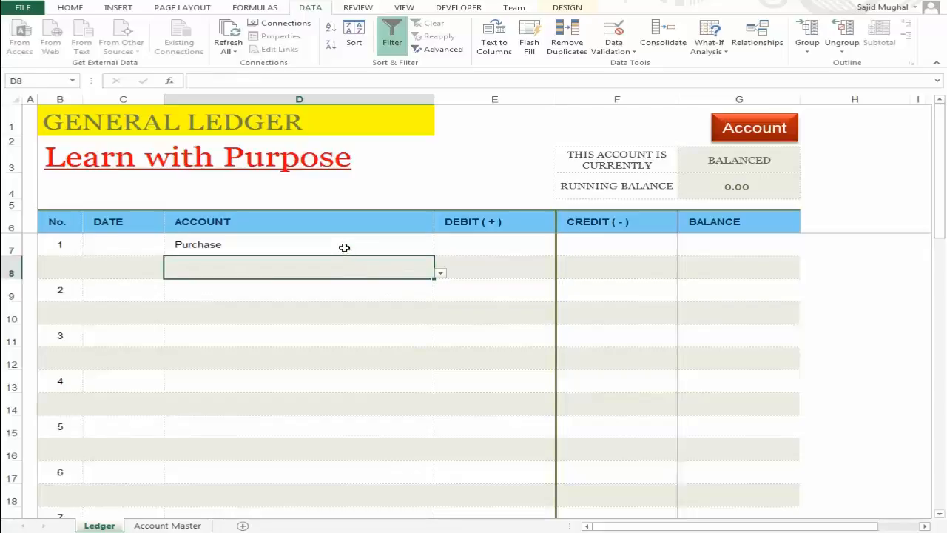
left_click(345, 247)
left_click(363, 271)
key("Up")
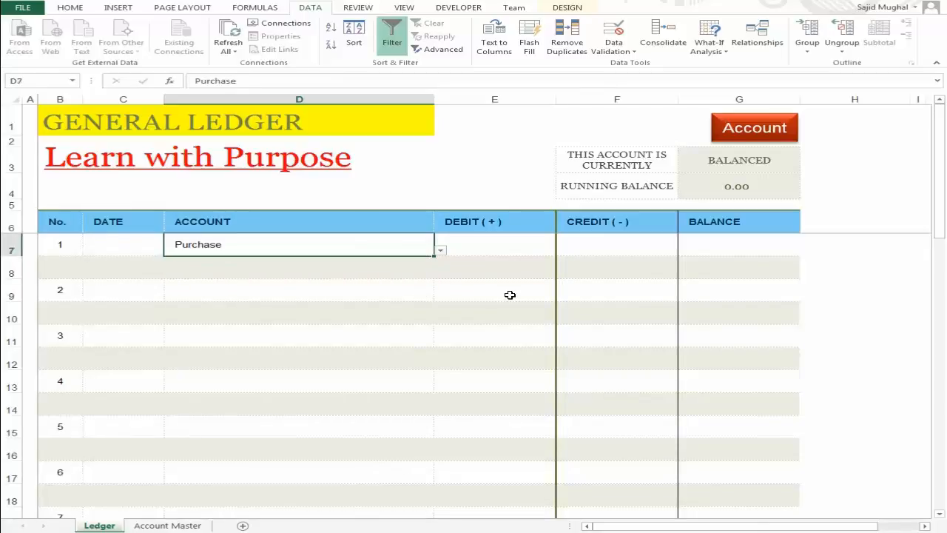
Enter Cash as the second account of the first ledger entry in cell D8
key("Down")
type("Cash")
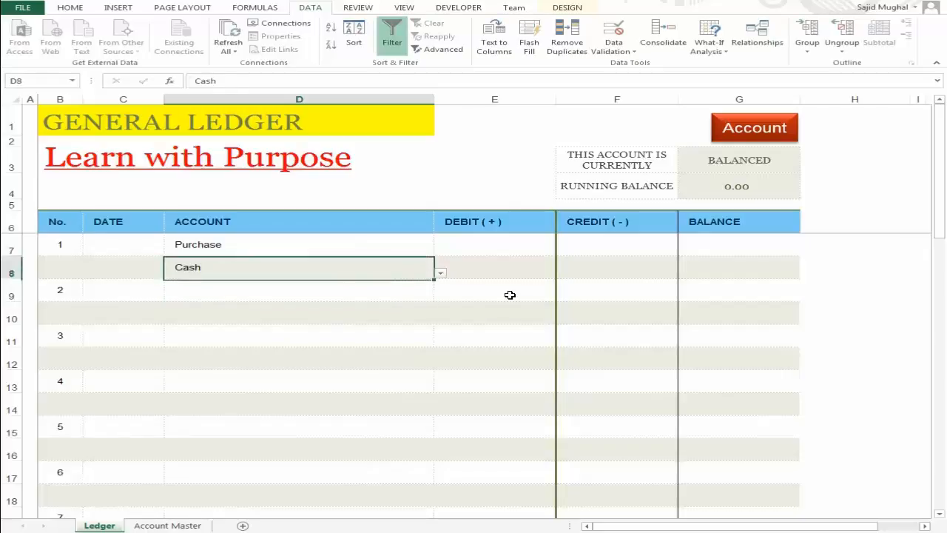
key("Up")
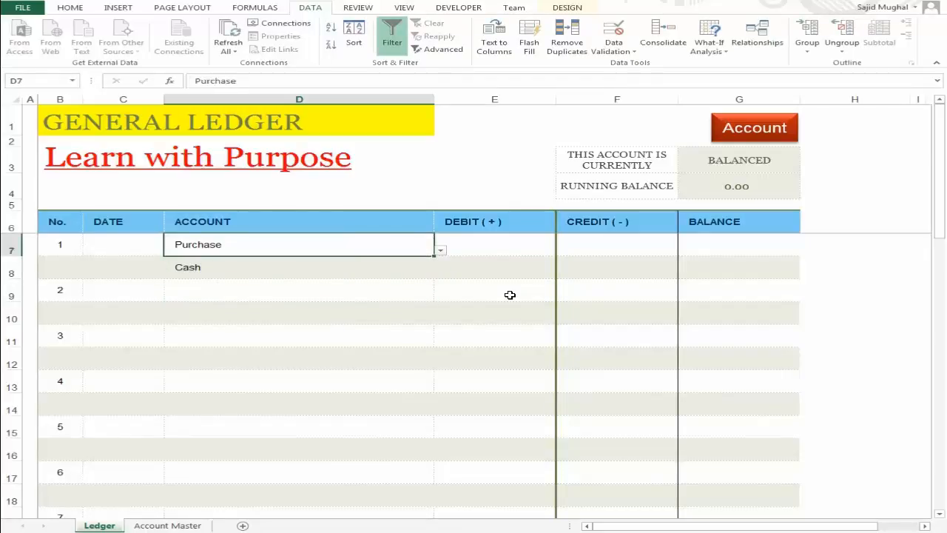
Enter 18sep as the date of the first ledger entry in cell C7
key("Left")
type("18se")
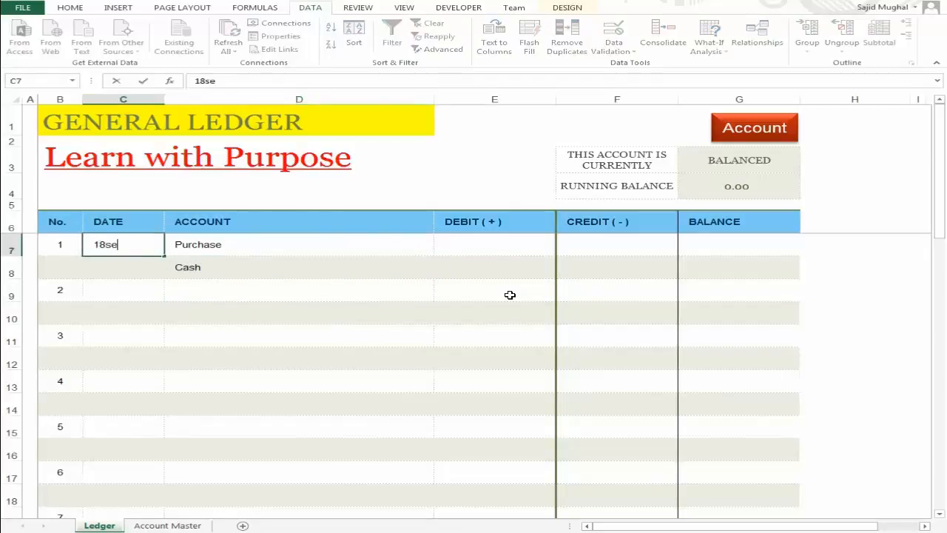
type("p")
key("Return")
key("Up")
Enter a debit of 5000 for Purchase in E7 and a credit of 5000 for Cash in F8
key("Right")
key("Right")
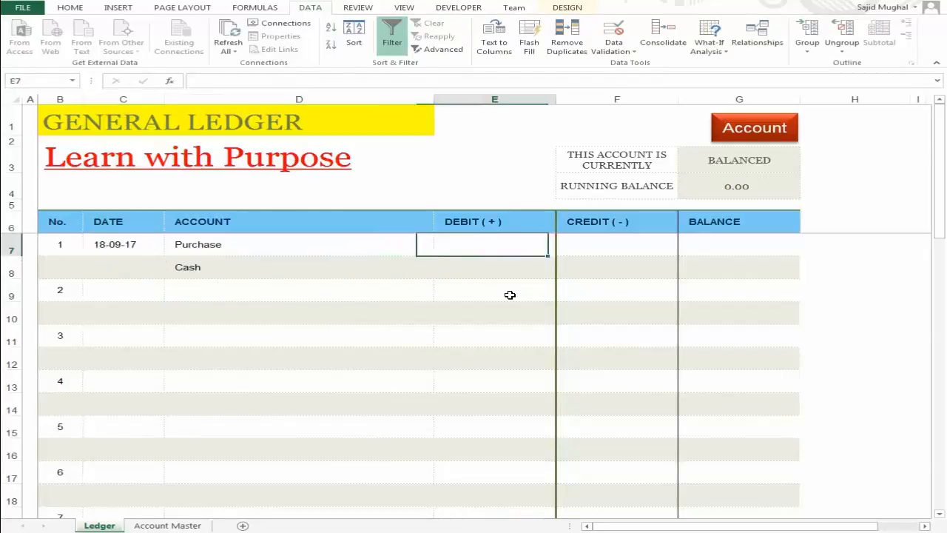
type("5000")
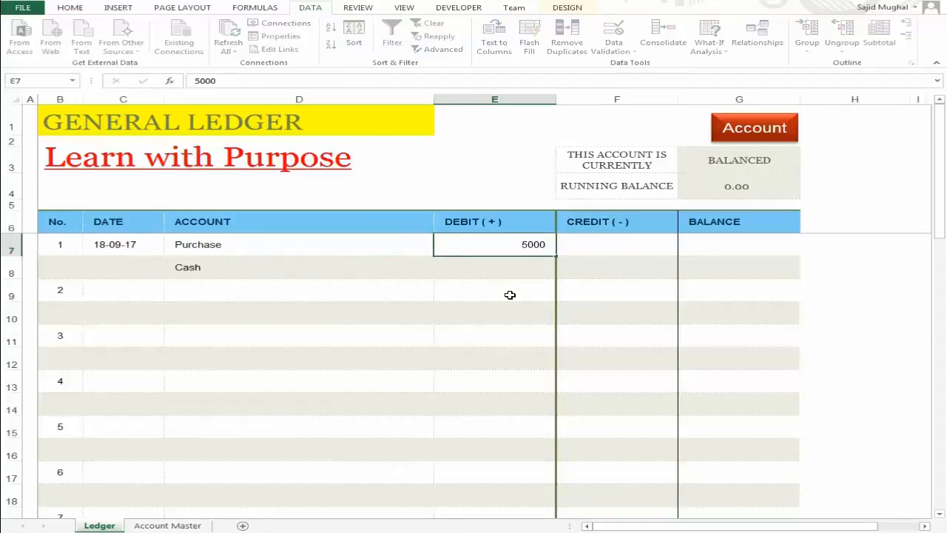
key("Return")
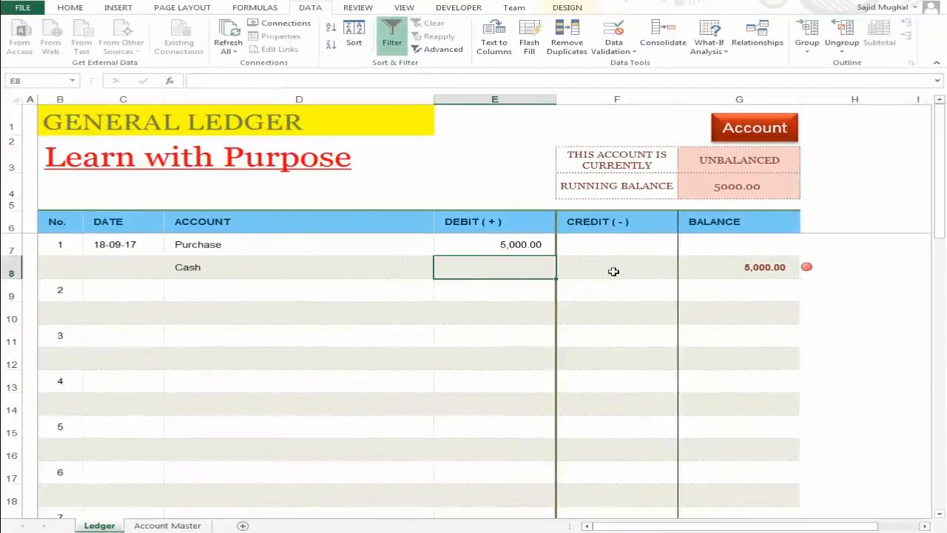
left_click(613, 271)
type("5000")
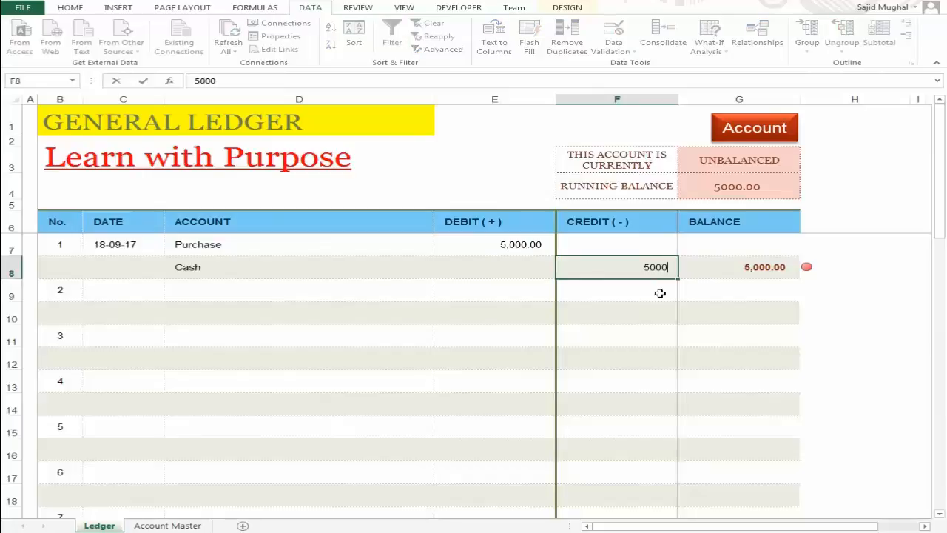
key("Return")
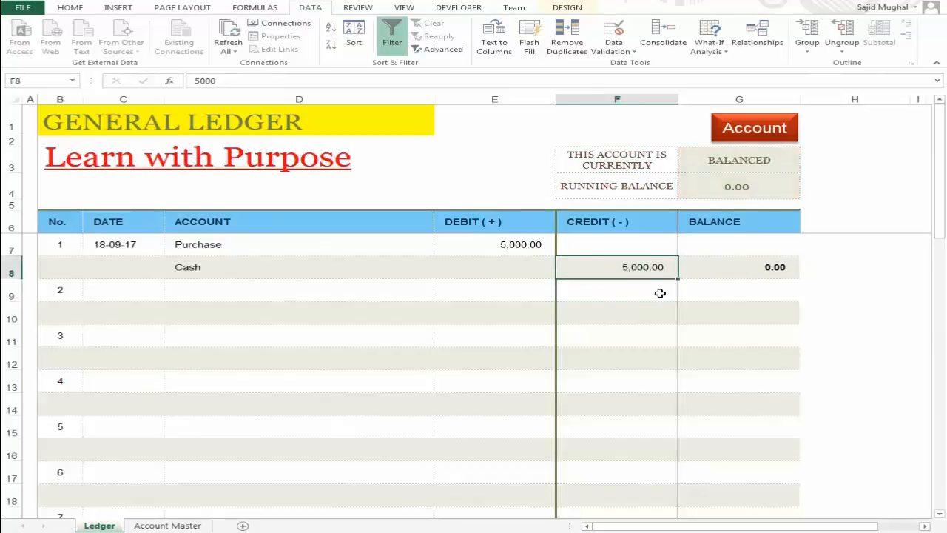
Test the balance check by changing the Cash credit in F8 to 4000 and restoring it to 5000
type("4000")
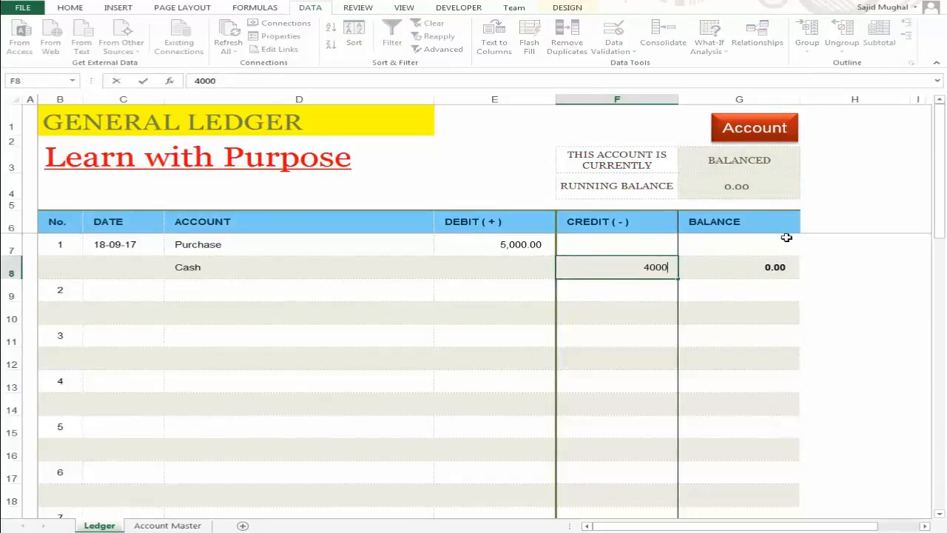
key("Return")
key("Up")
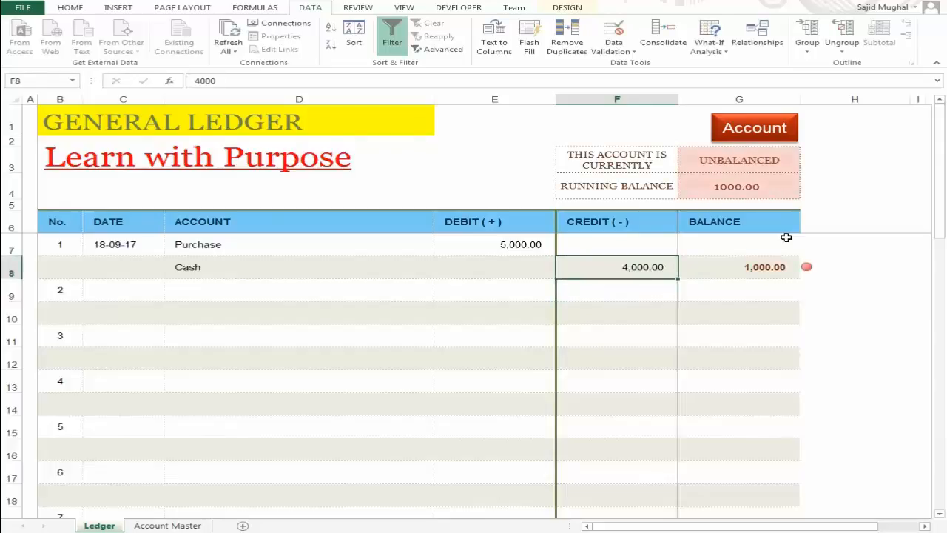
type("50000")
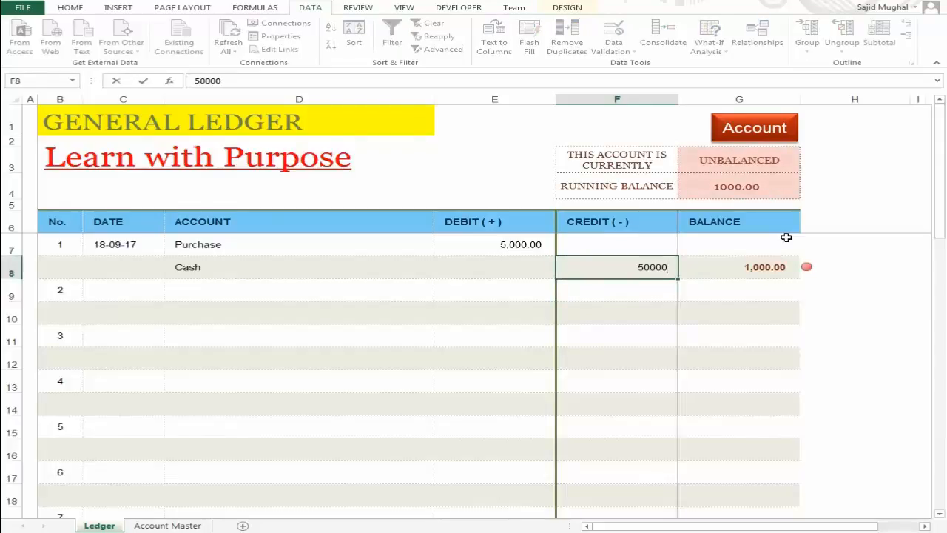
key("Return")
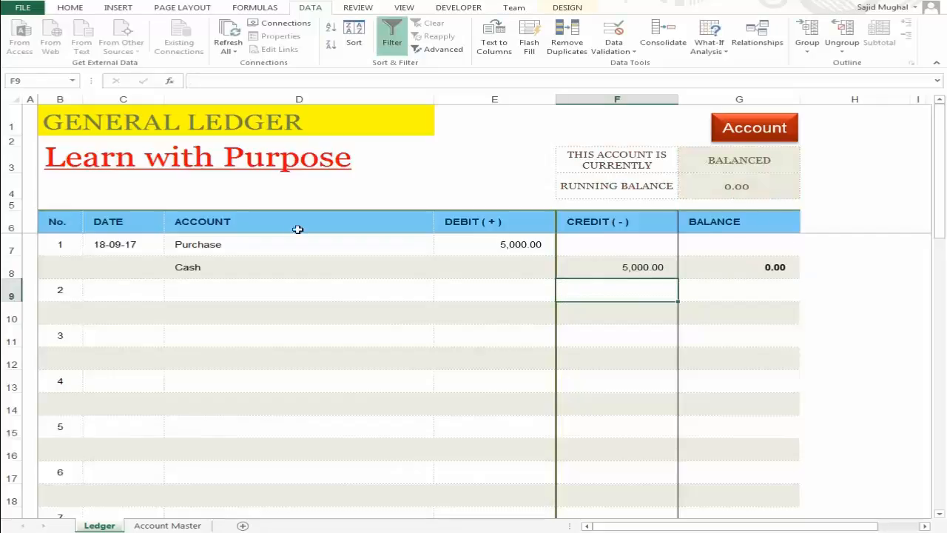
Copy account cell D8 with its drop-down list and paste it down through cell D14
left_click(300, 251)
left_click(306, 277)
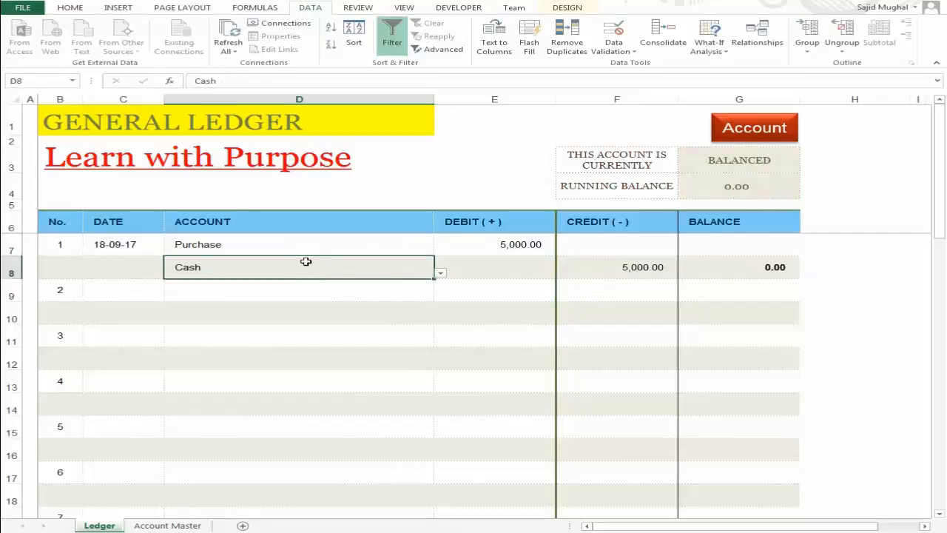
left_click(300, 245)
left_click(300, 276)
key("ctrl+c")
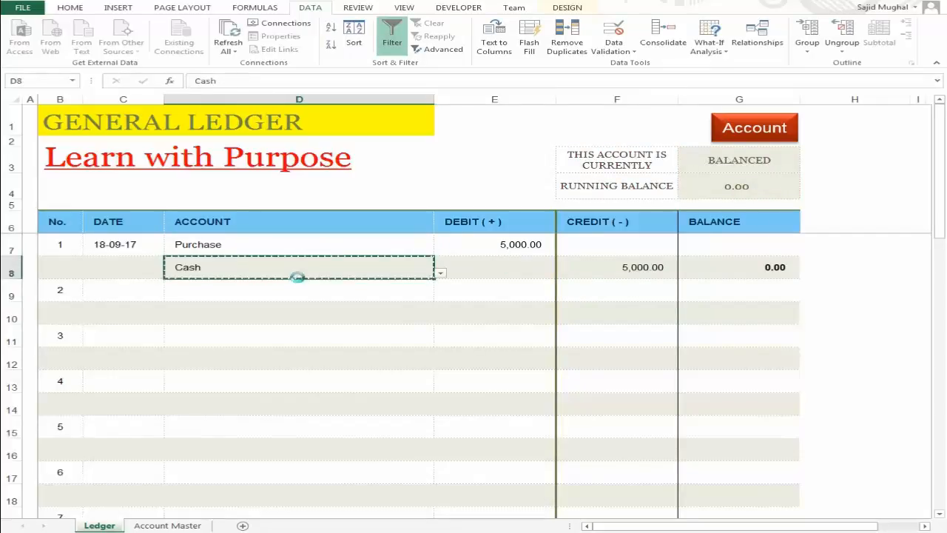
key("shift+Down")
key("shift+Down")
key("shift+Down")
key("shift+Down")
key("shift+Down")
key("shift+Down")
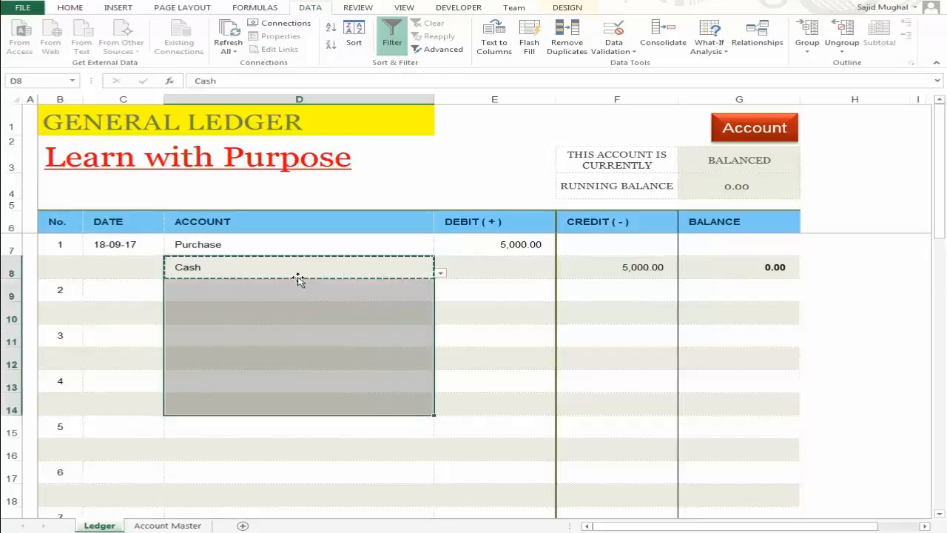
key("ctrl+v")
key("Escape")
Clear the pasted Cash text from account cells D9 through D14, keeping their drop-down lists
left_click(298, 280)
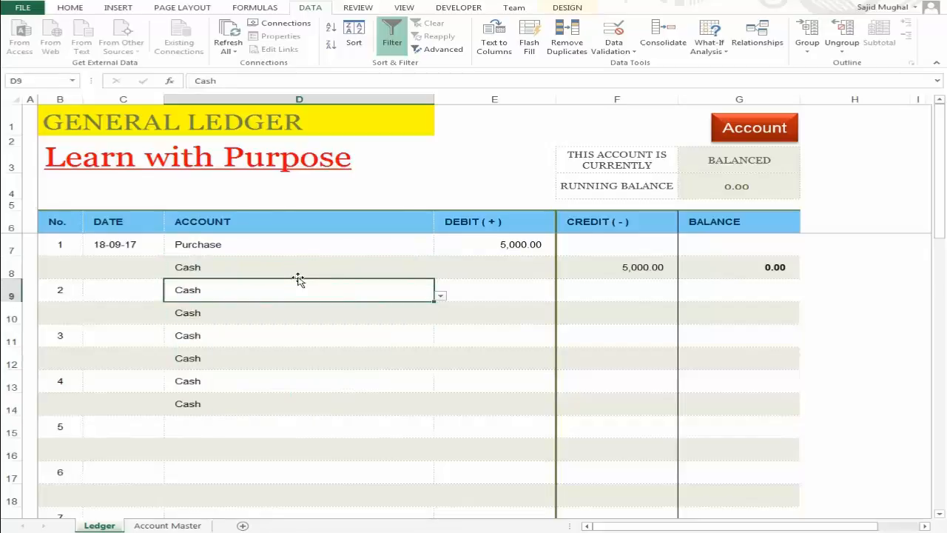
key("shift+Down")
key("shift+Down")
key("shift+Down")
key("shift+Down")
key("shift+Down")
key("Delete")
Choose Salary from the drop-down list as the account for the second ledger entry in cell D9
left_click(298, 279)
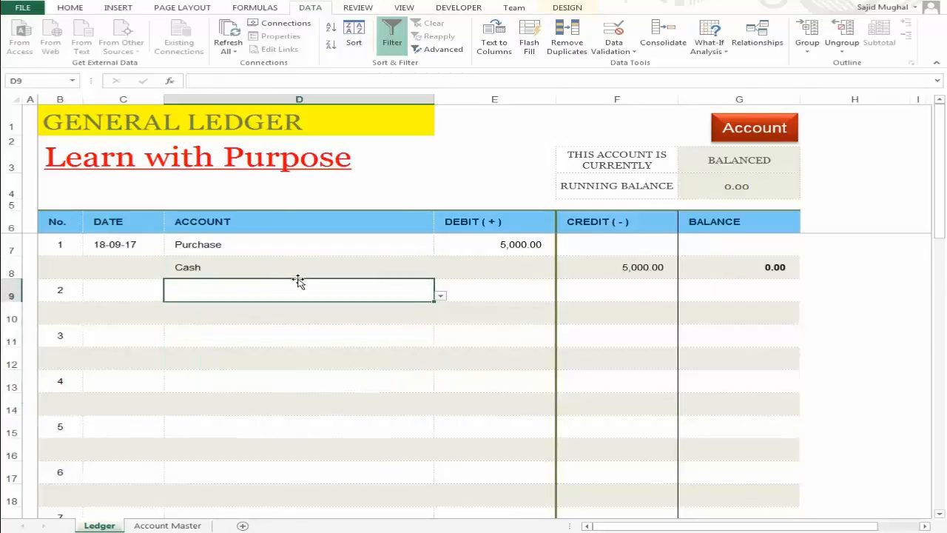
left_click(440, 298)
left_click(398, 293)
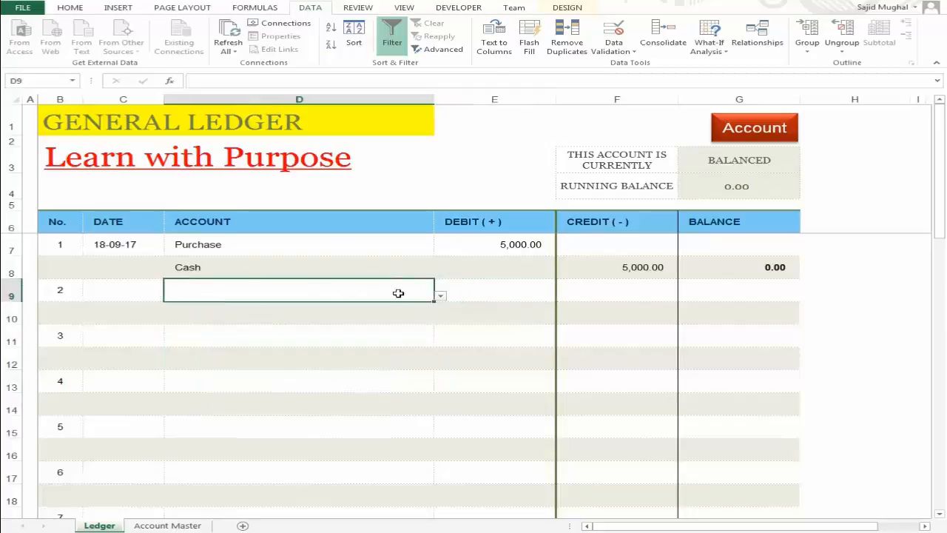
left_click(440, 295)
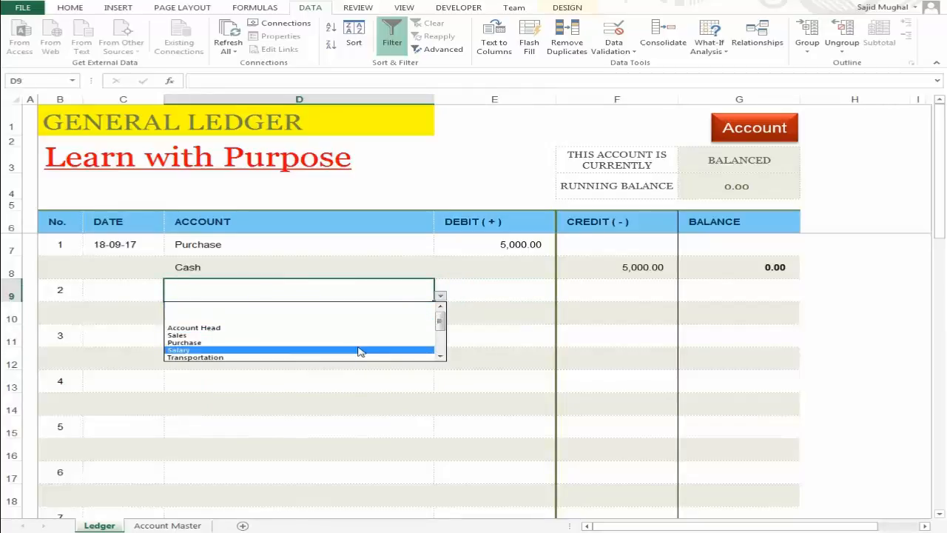
left_click(359, 350)
Enter cash in lowercase as the second entry's other account in cell D10
left_click(412, 320)
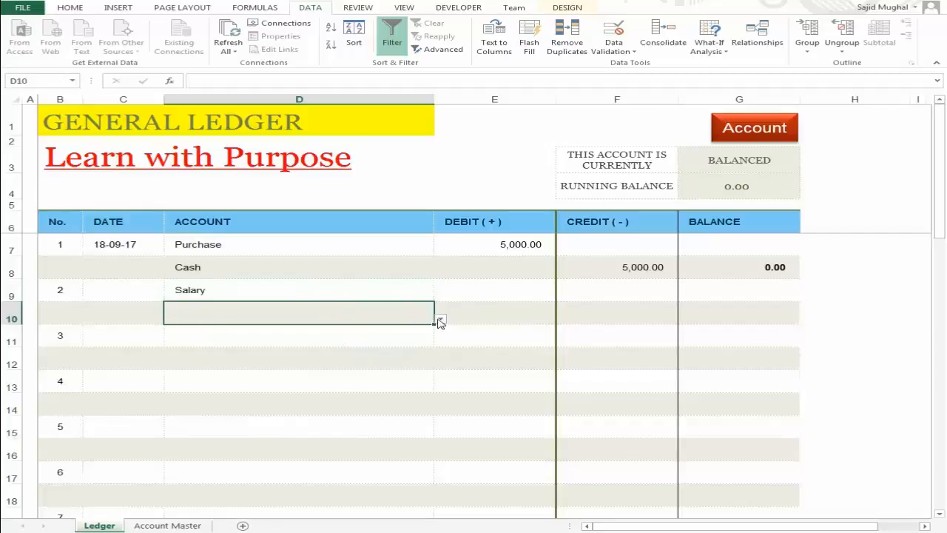
left_click(440, 318)
left_click(299, 310)
type("cash")
key("Return")
key("Up")
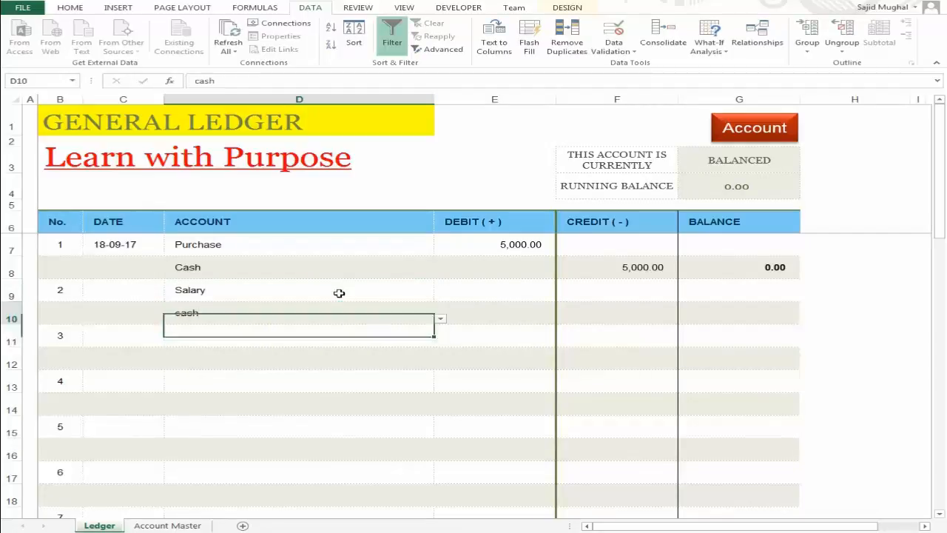
Try entering the misspelled account name Cashhh in cell D10 to test the validation, and cancel the entry
type("Cashhh")
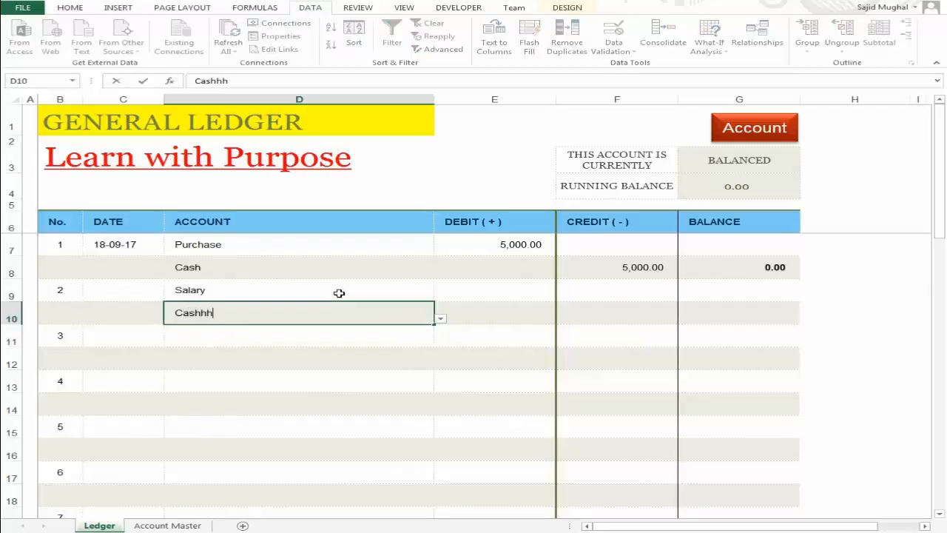
key("Return")
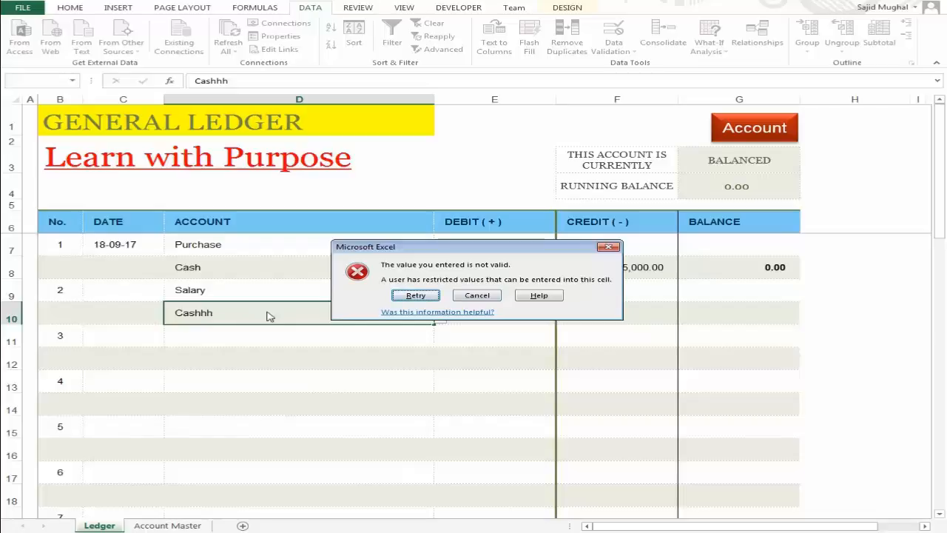
left_click(461, 298)
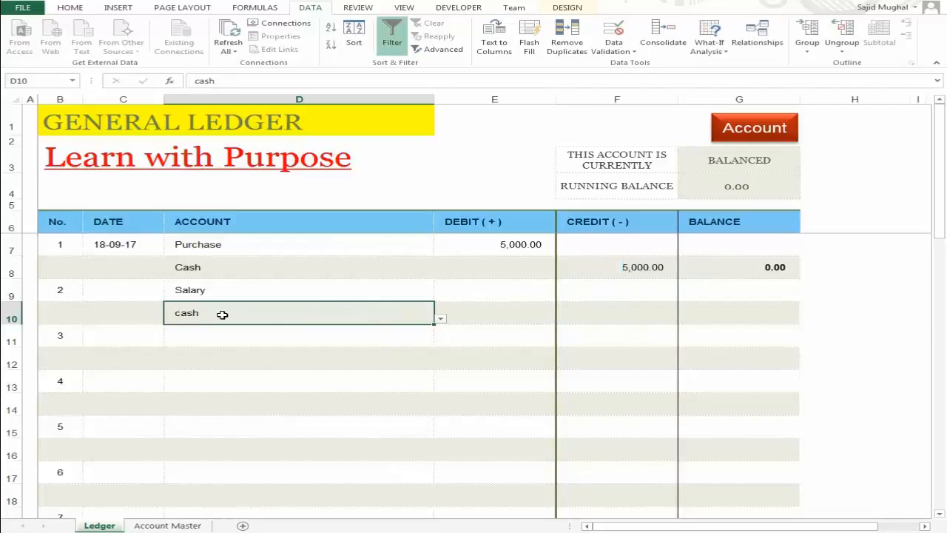
Enter Cash, with a capital C, as the account in cell D10
key("Up")
key("Down")
type("Cash")
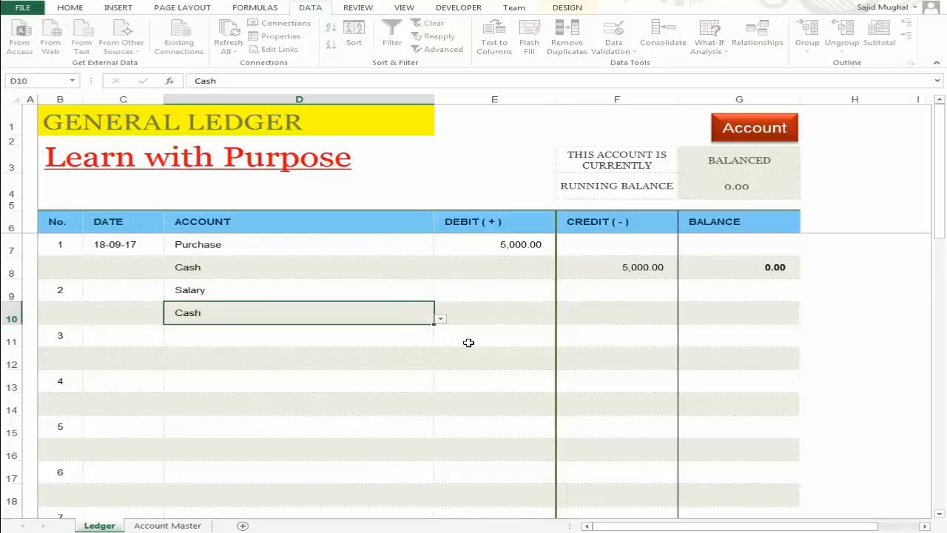
key("Return")
key("Up")
key("Up")
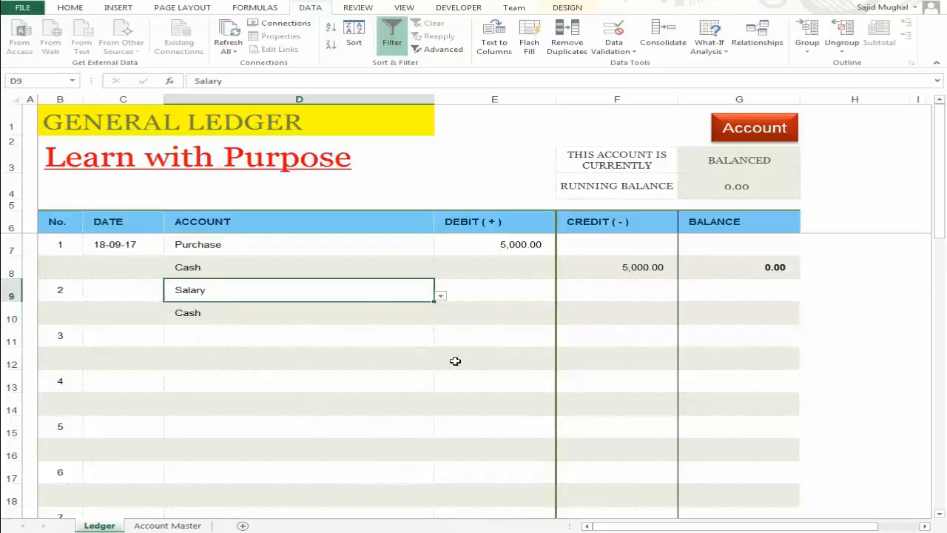
Examine how the account names in the first two ledger entries line up with their debit cells in rows 7 to 9
left_click(448, 271)
key("Up")
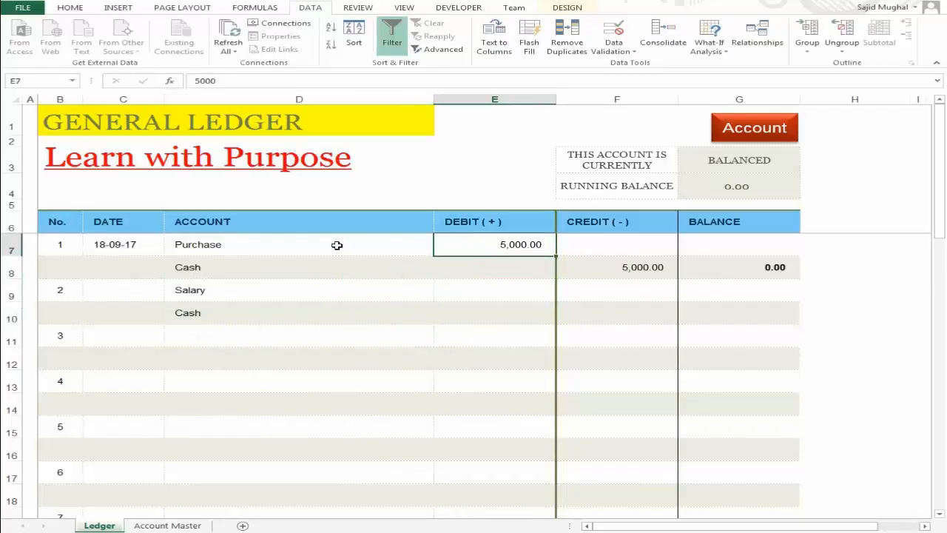
left_click(336, 245)
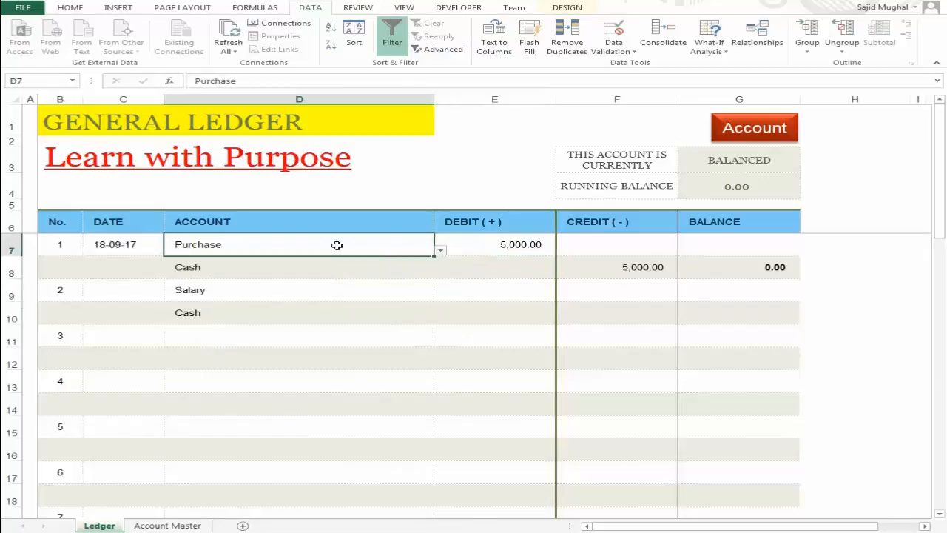
left_click(474, 266)
key("Up")
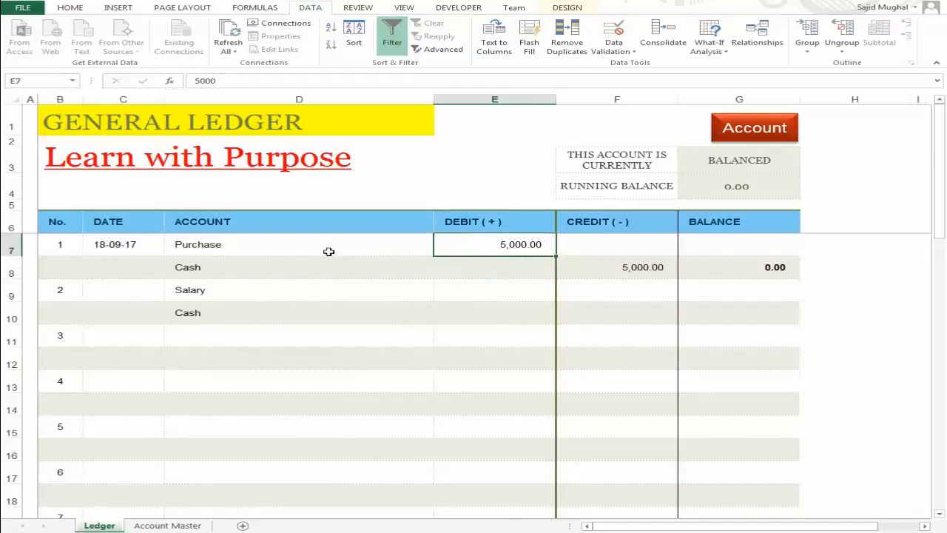
left_click(329, 251)
left_click(477, 267)
left_click(367, 266)
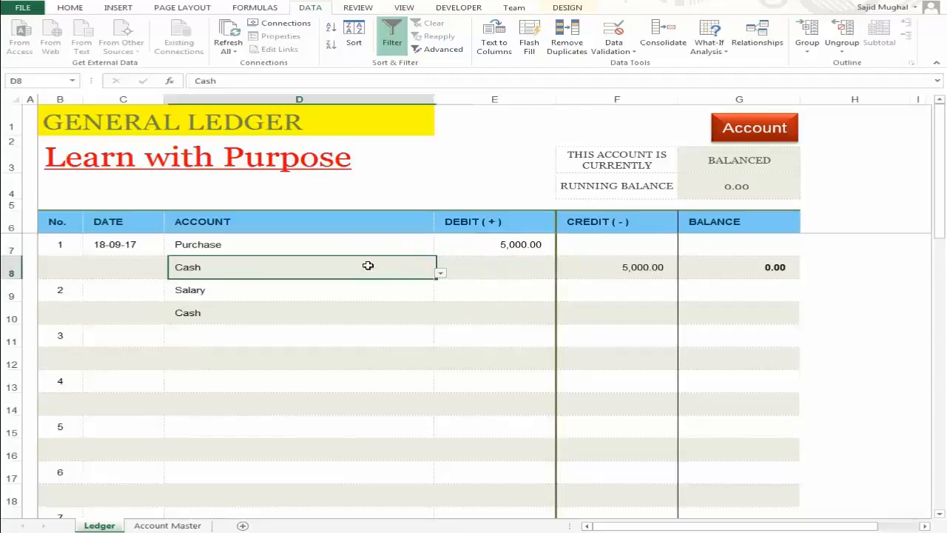
left_click(494, 297)
left_click(347, 287)
left_click(479, 249)
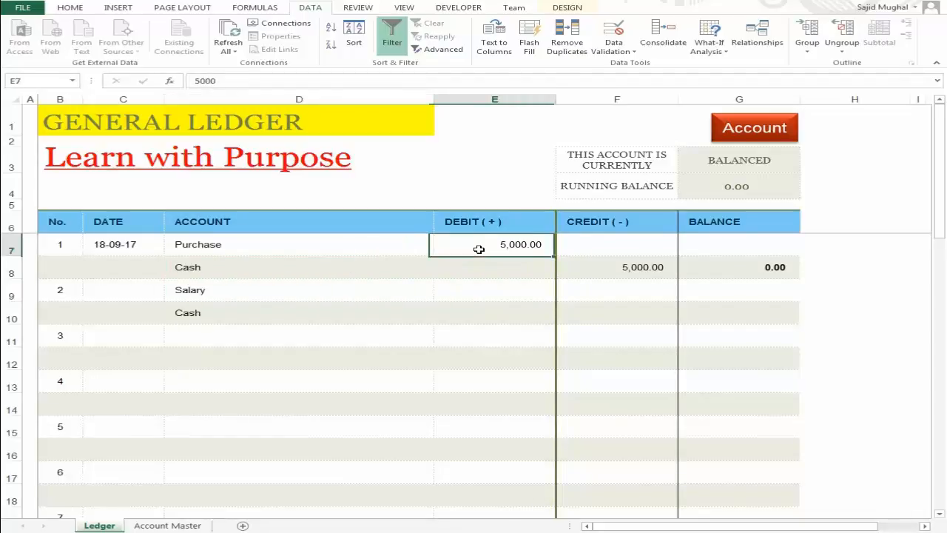
left_click(383, 243)
left_click(474, 269)
left_click(482, 293)
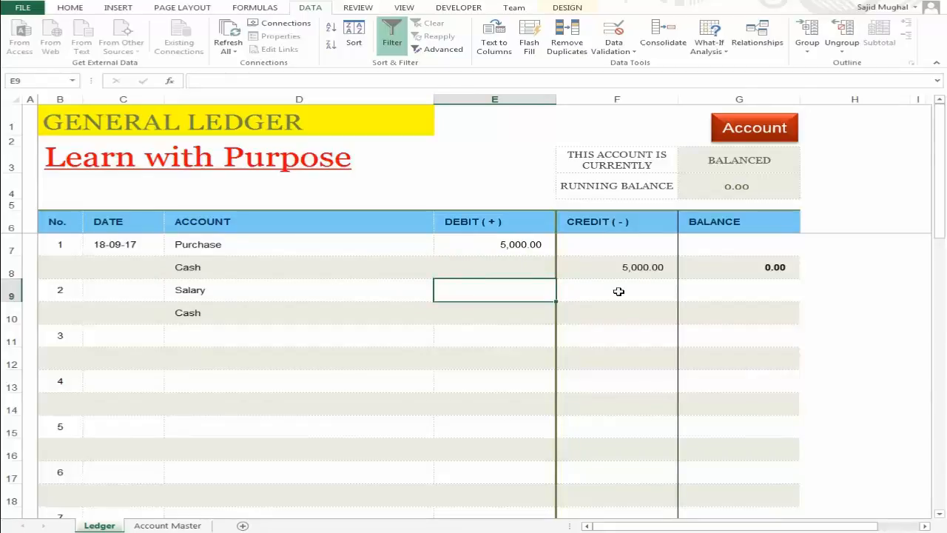
Compare the debit and credit cells of the first two ledger entries, columns E and F from row 7 down
left_click(605, 249)
left_click(611, 291)
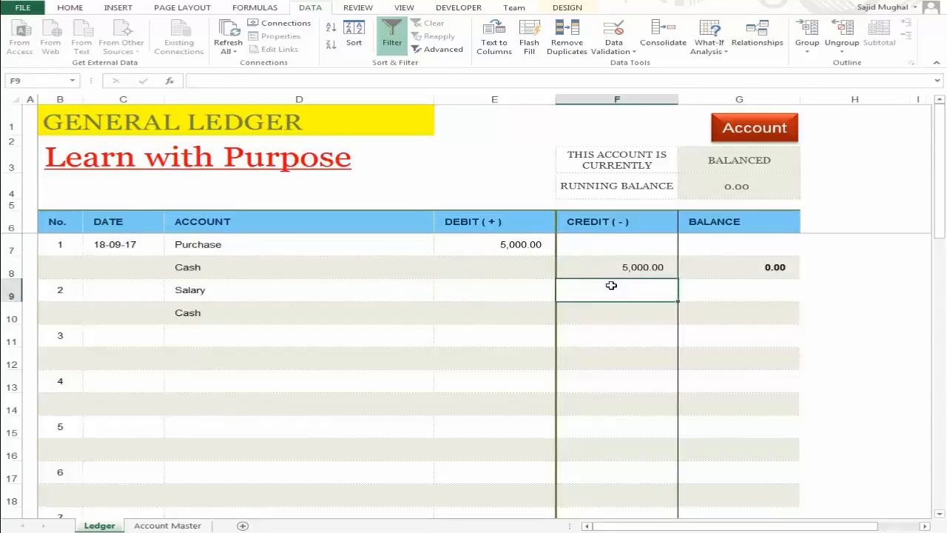
left_click(598, 268)
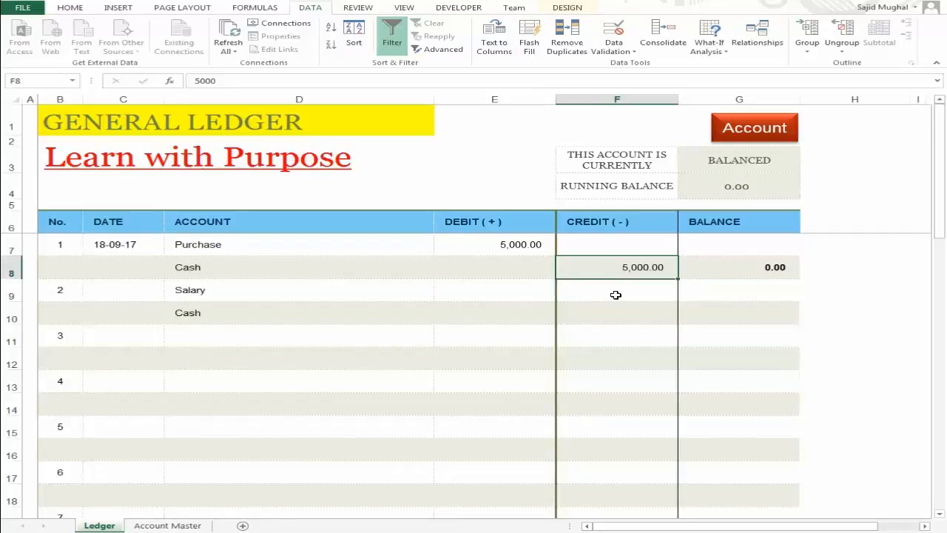
left_click(521, 266)
left_click(624, 250)
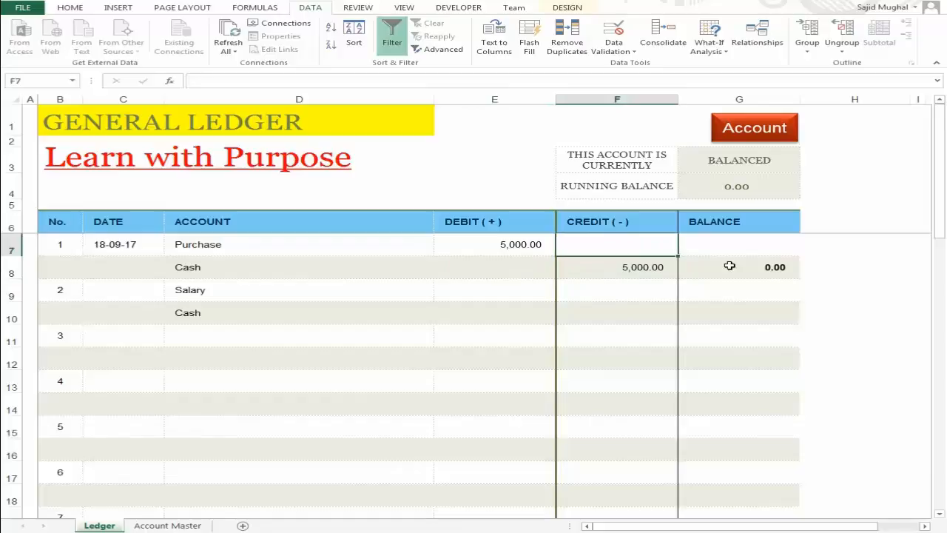
left_click(613, 266)
left_click(538, 287)
left_click(627, 296)
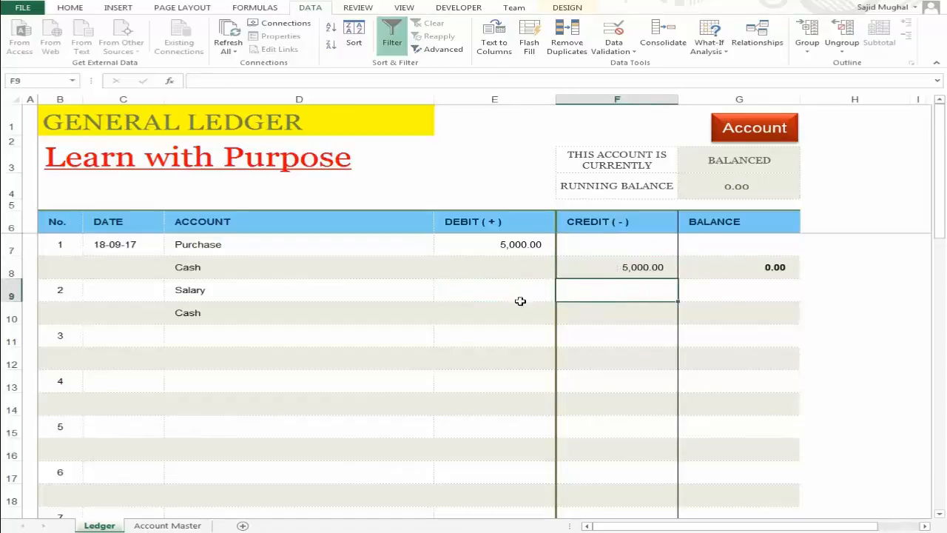
left_click(522, 296)
left_click(510, 307)
left_click(505, 289)
left_click(621, 289)
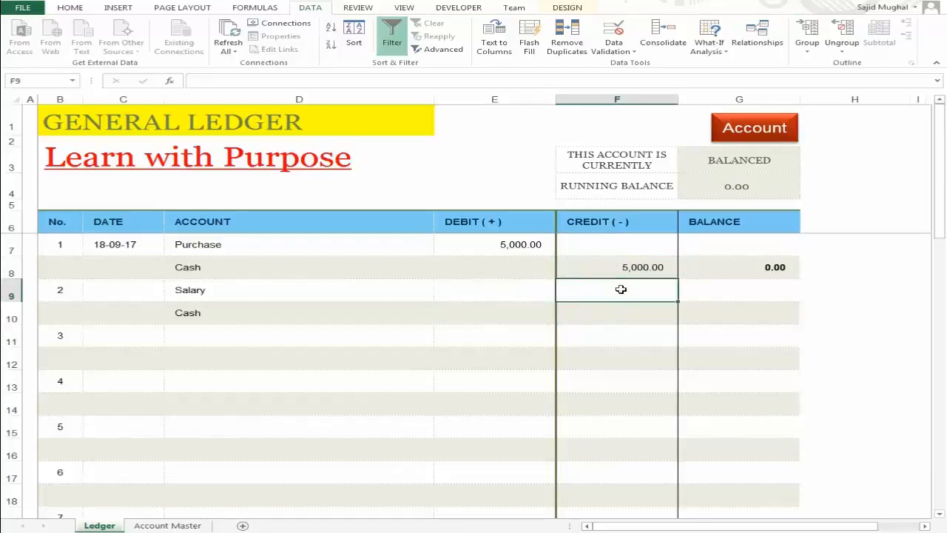